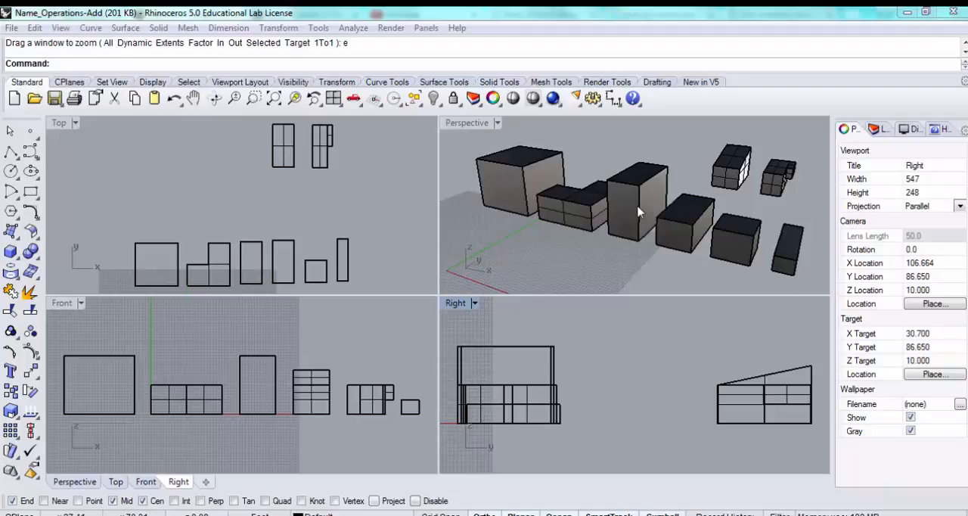
- Copy the tall box from its lower front corner to a spot in front of the row of volumes
{"action": "left_click", "coordinate": [639, 214]}
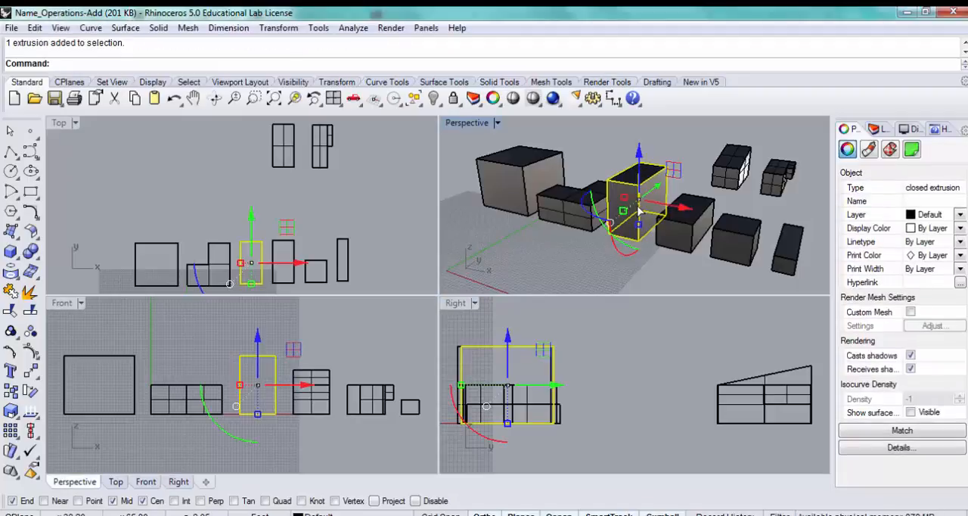
{"action": "type", "text": "Copy"}
{"action": "key", "text": "Return"}
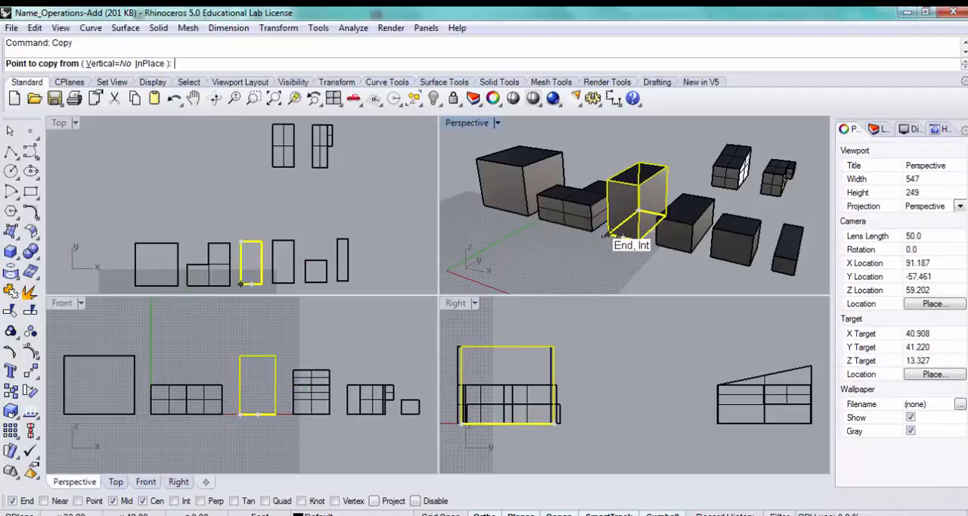
{"action": "left_click", "coordinate": [605, 238]}
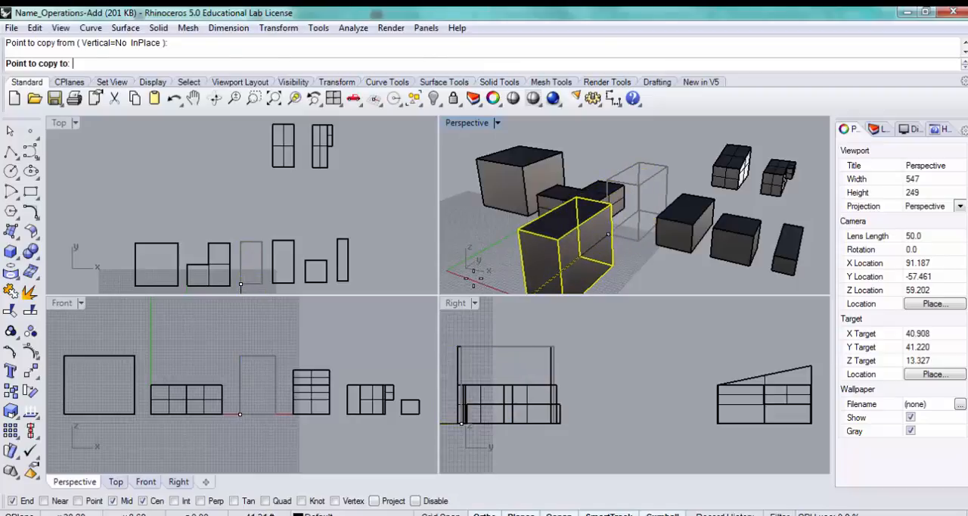
{"action": "left_click", "coordinate": [474, 277]}
{"action": "key", "text": "Return"}
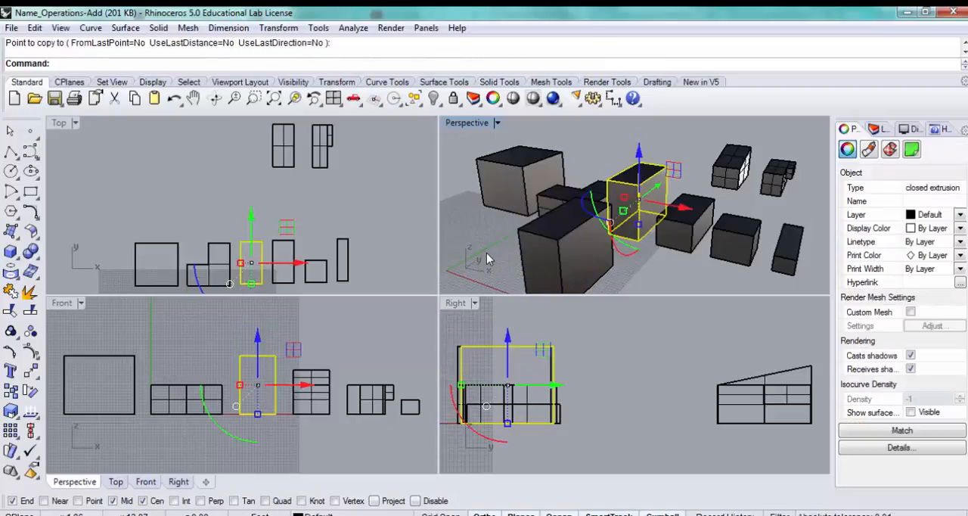
{"action": "right_click_drag", "start_coordinate": [487, 253], "coordinate": [690, 220]}
{"action": "right_click_drag", "start_coordinate": [323, 195], "coordinate": [365, 292]}
{"action": "type", "text": "Move"}
{"action": "key", "text": "Return"}
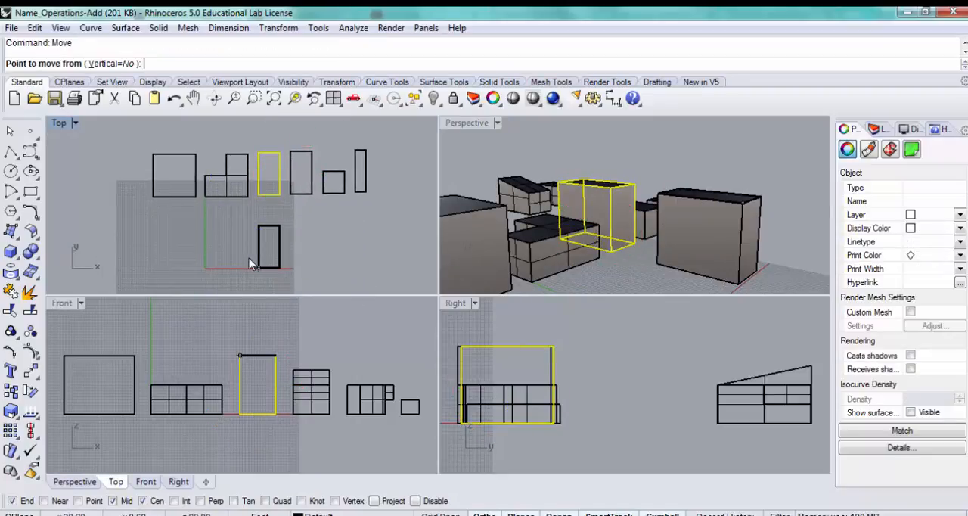
{"action": "key", "text": "Escape"}
{"action": "key", "text": "Escape"}
- Move the copied box about 115 units along negative X, clear of the other volumes
{"action": "type", "text": "Mov"}
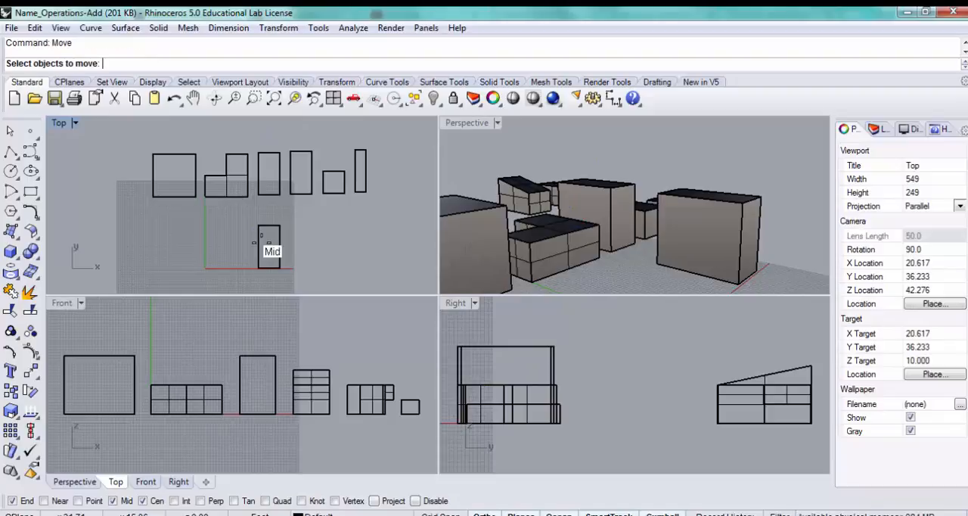
{"action": "left_click", "coordinate": [279, 252]}
{"action": "key", "text": "Return"}
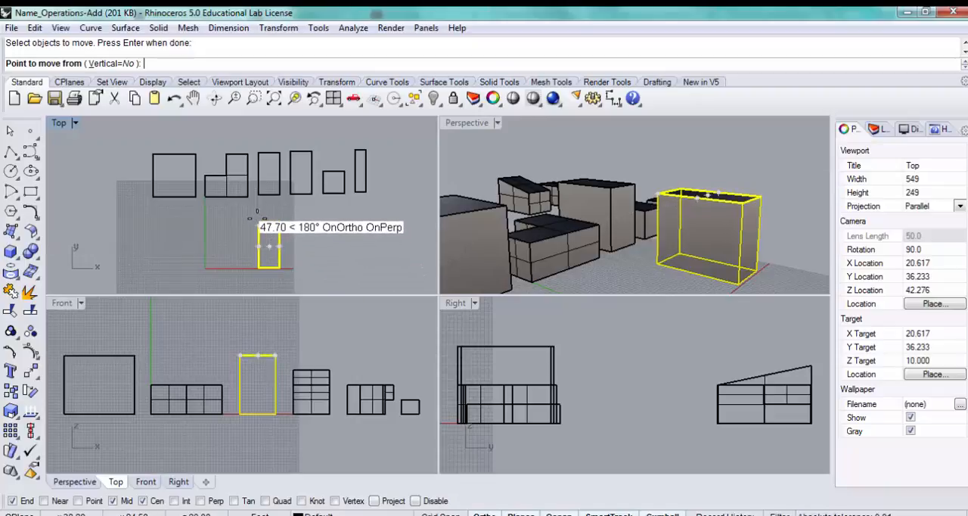
{"action": "left_click", "coordinate": [257, 220]}
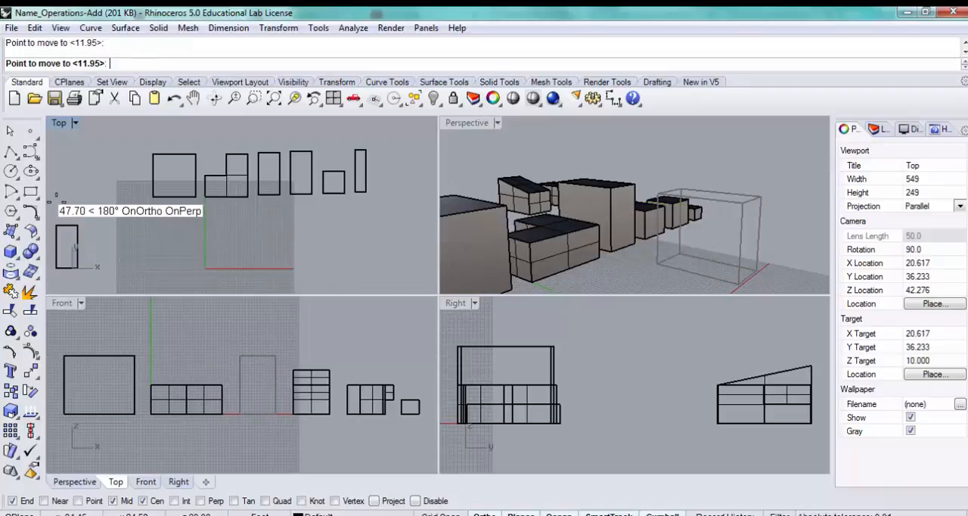
{"action": "left_click", "coordinate": [89, 210]}
- Explode the moved box copy into separate surfaces and clear the selection
{"action": "right_click_drag", "start_coordinate": [91, 208], "coordinate": [382, 239]}
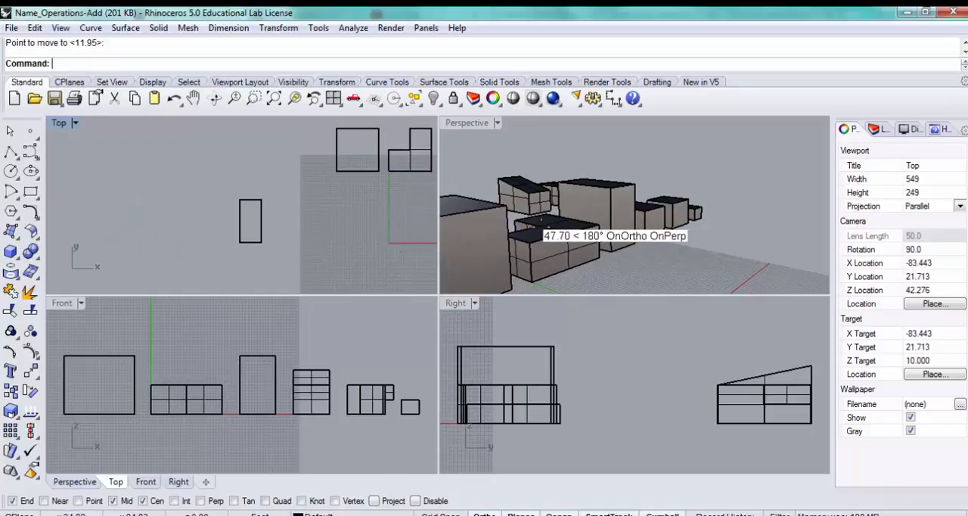
{"action": "right_click_drag", "start_coordinate": [546, 228], "coordinate": [640, 118]}
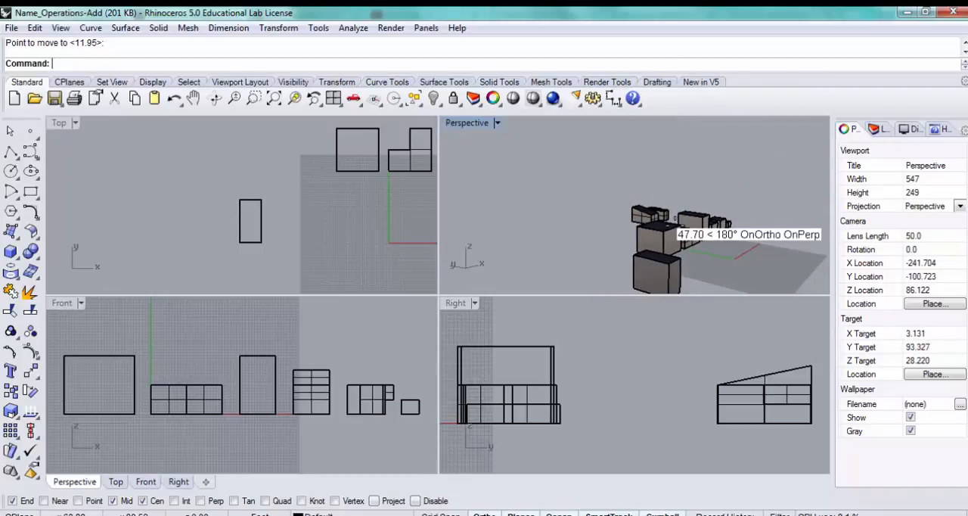
{"action": "right_click_drag", "start_coordinate": [672, 209], "coordinate": [621, 263]}
{"action": "left_click", "coordinate": [618, 261]}
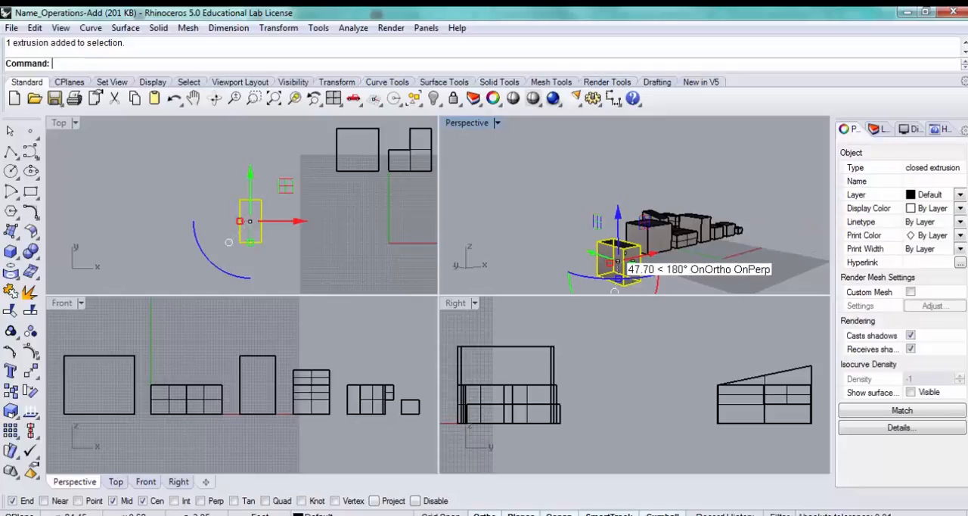
{"action": "type", "text": "plode"}
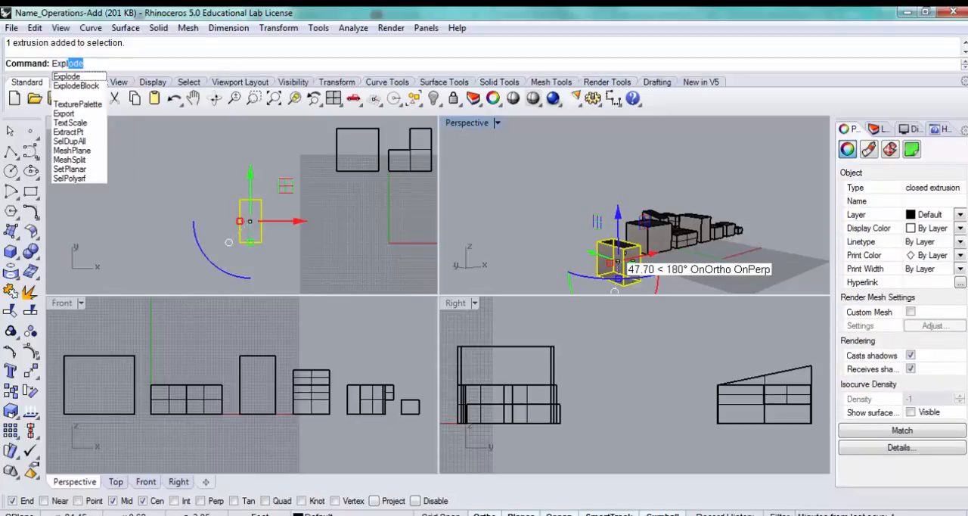
{"action": "key", "text": "Return"}
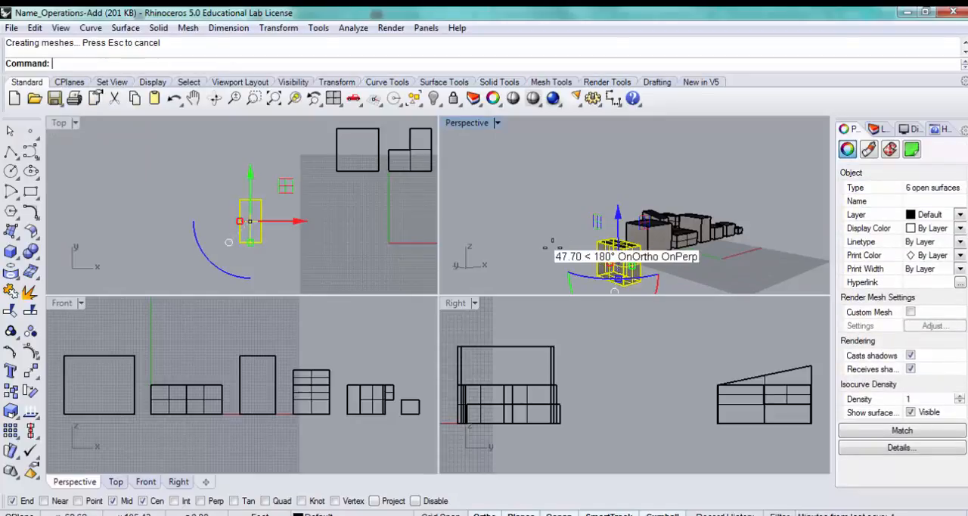
{"action": "key", "text": "Escape"}
- Examine the exploded box from several angles and check that its faces can be selected individually
{"action": "right_click_drag", "start_coordinate": [682, 258], "coordinate": [586, 254]}
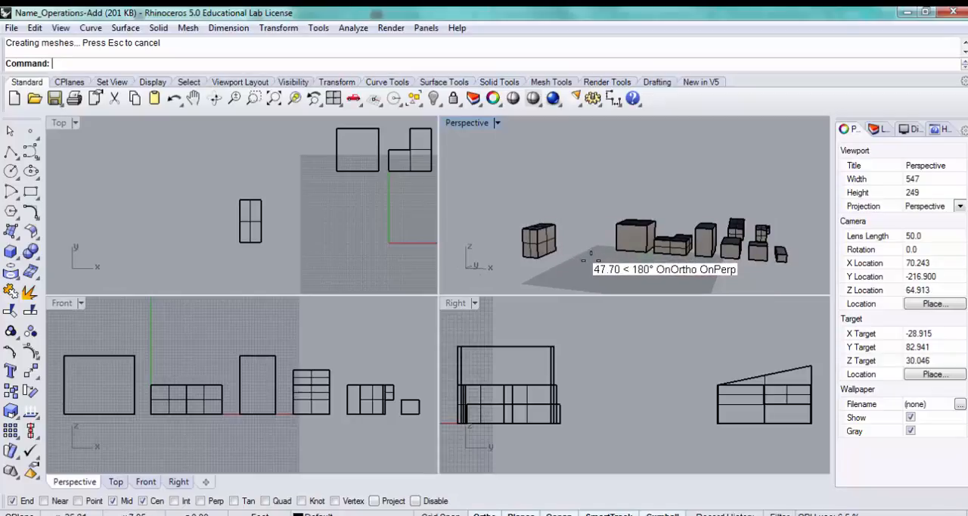
{"action": "right_click_drag", "start_coordinate": [592, 260], "coordinate": [546, 229], "text": "shift"}
{"action": "scroll", "coordinate": [545, 247], "scroll_direction": "up", "scroll_amount": 1}
{"action": "left_click", "coordinate": [305, 214]}
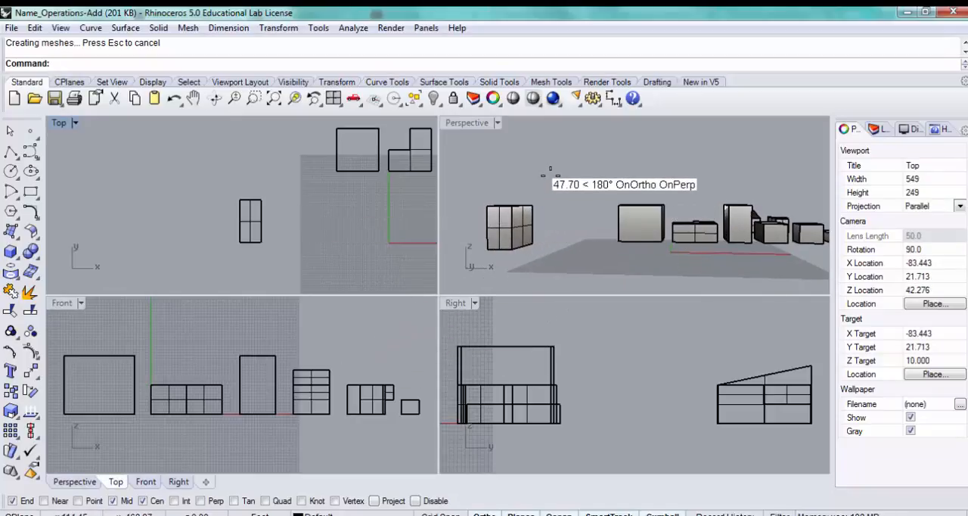
{"action": "right_click_drag", "start_coordinate": [549, 175], "coordinate": [524, 218]}
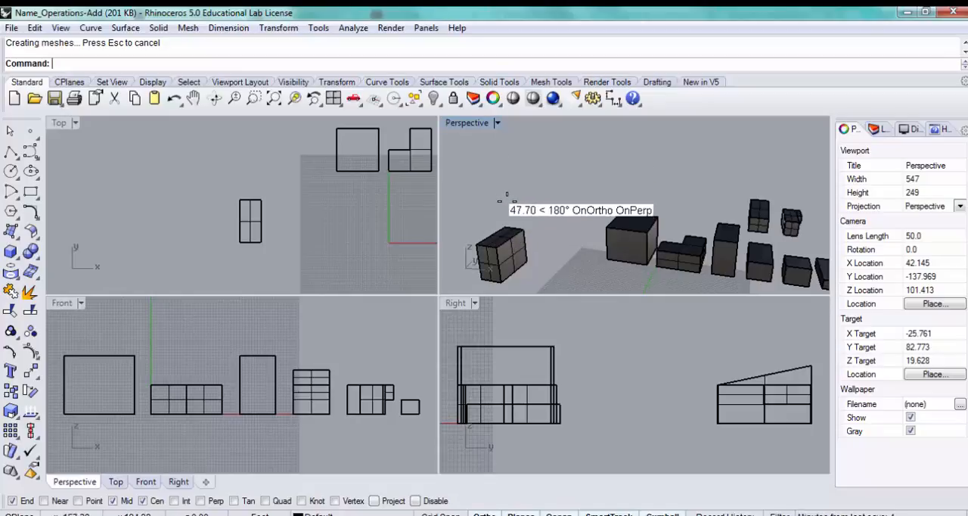
{"action": "left_click", "coordinate": [508, 251]}
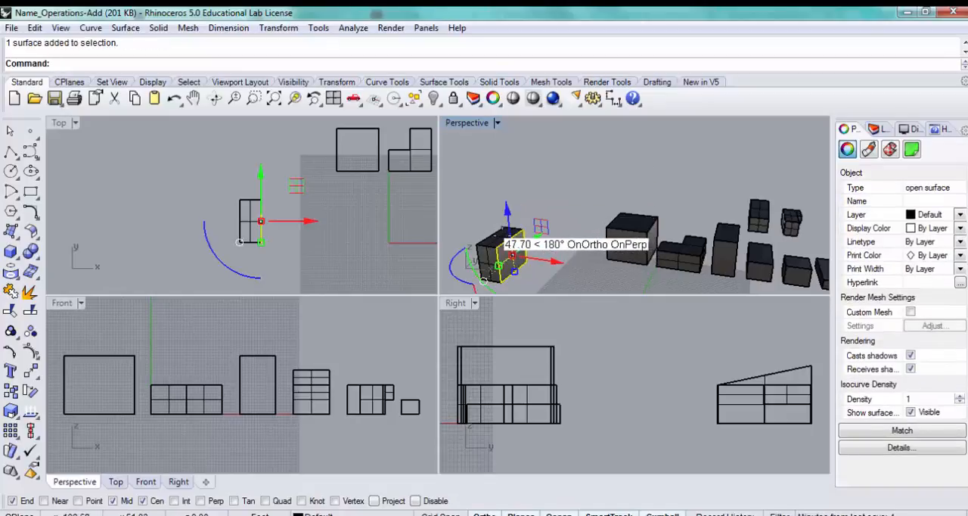
{"action": "left_click", "coordinate": [497, 236]}
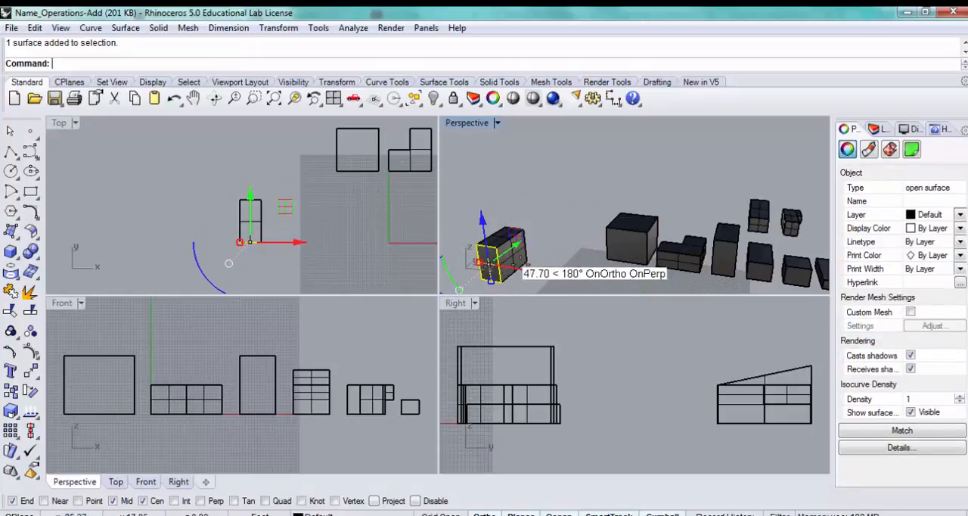
{"action": "key", "text": "Escape"}
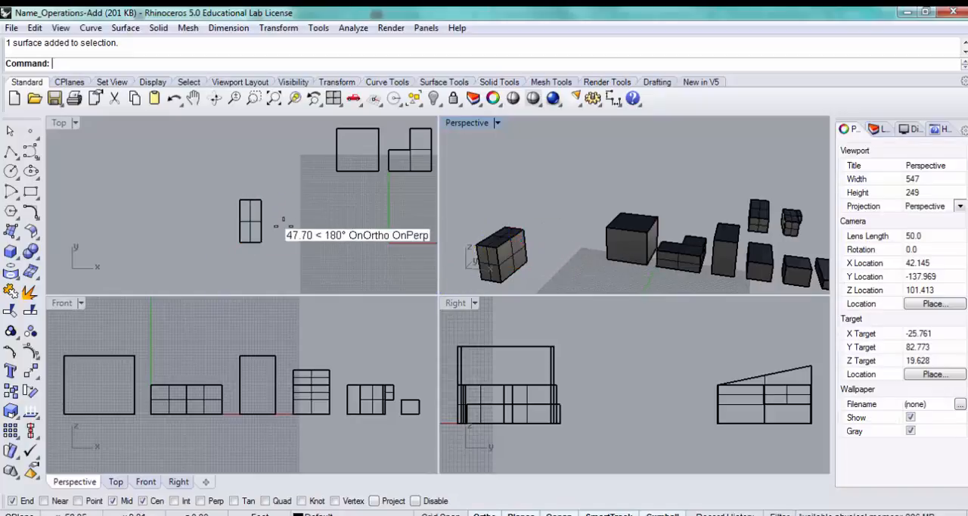
- Draw a rectangle in the Front view over the exploded box's front face, snapping to its opposite corners
{"action": "right_click_drag", "start_coordinate": [178, 357], "coordinate": [330, 338]}
{"action": "right_click_drag", "start_coordinate": [164, 391], "coordinate": [259, 409]}
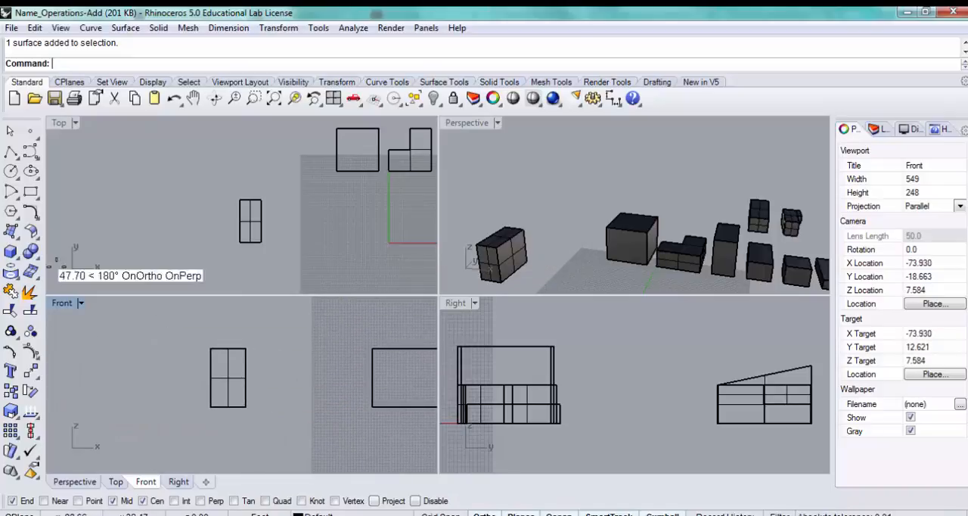
{"action": "left_click", "coordinate": [31, 192]}
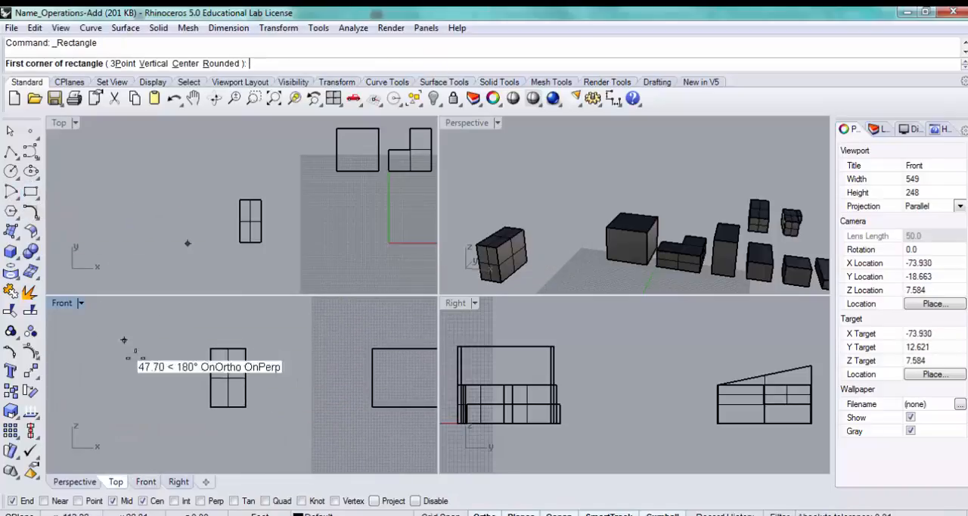
{"action": "left_click", "coordinate": [210, 406]}
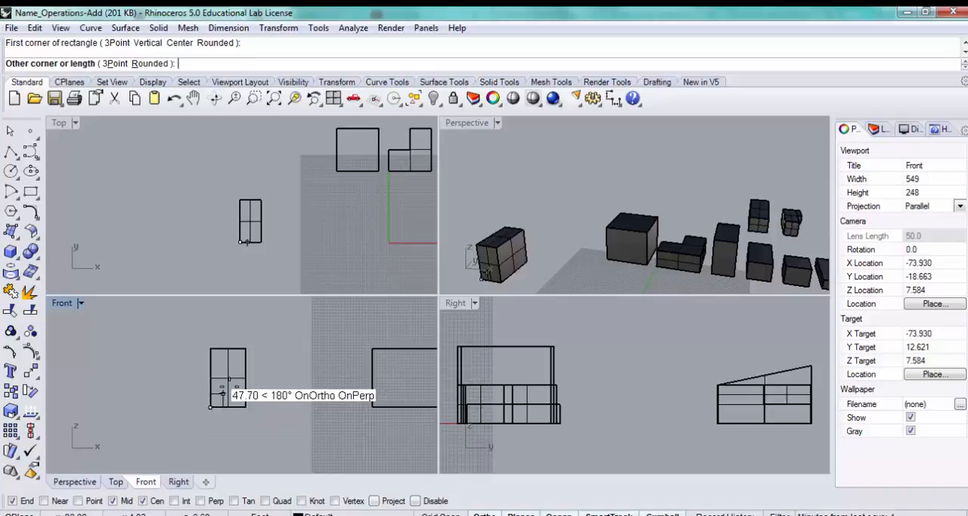
{"action": "left_click", "coordinate": [245, 346]}
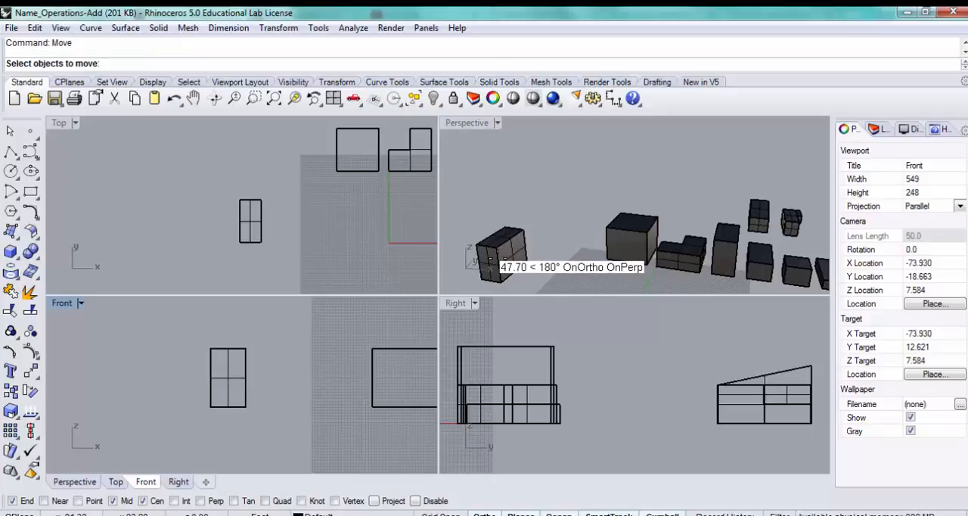
- Move the rectangle curve from the box's front lower corner to the midpoint of the adjoining bottom side edge
{"action": "left_click", "coordinate": [490, 260]}
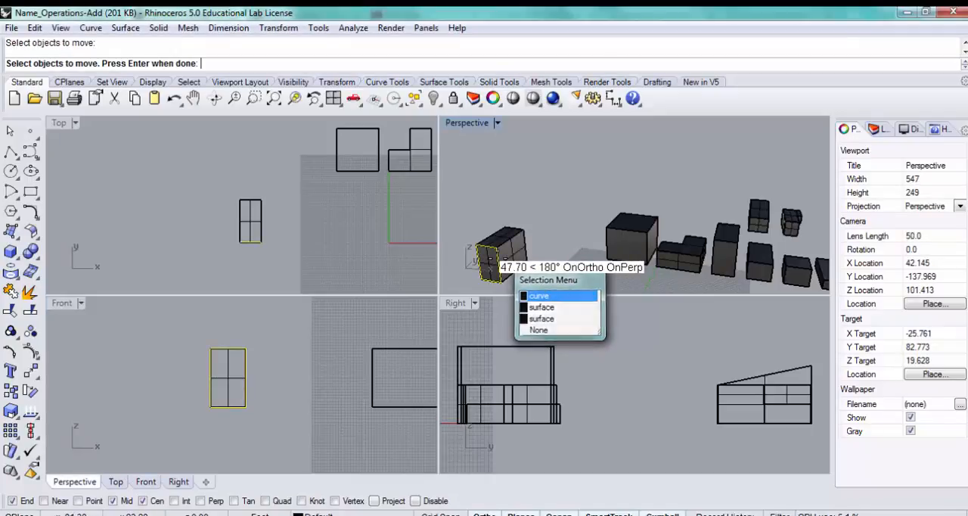
{"action": "left_click", "coordinate": [522, 291]}
{"action": "key", "text": "Return"}
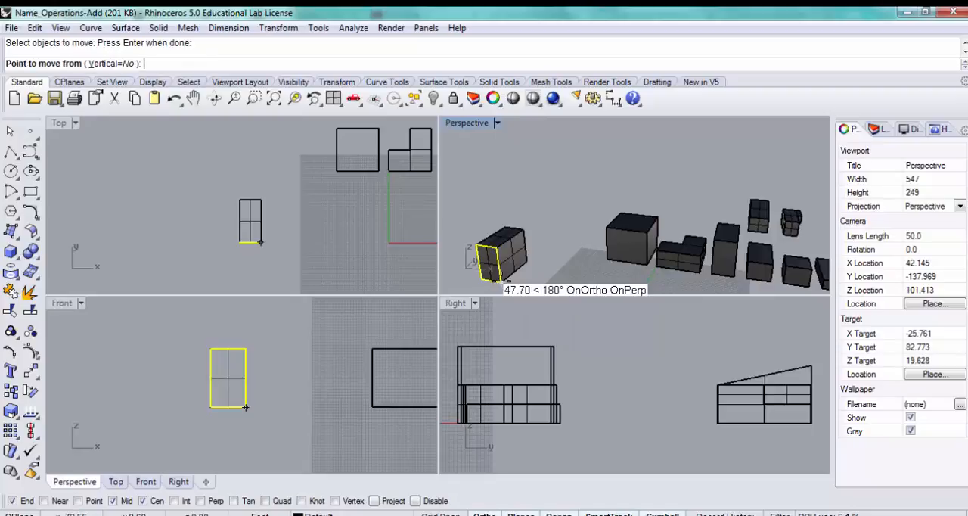
{"action": "left_click", "coordinate": [500, 279]}
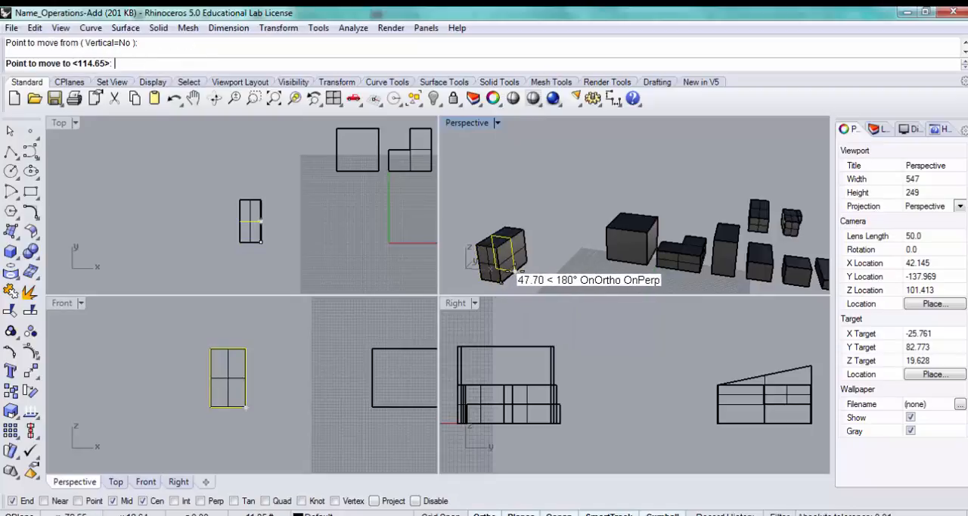
{"action": "left_click", "coordinate": [515, 271]}
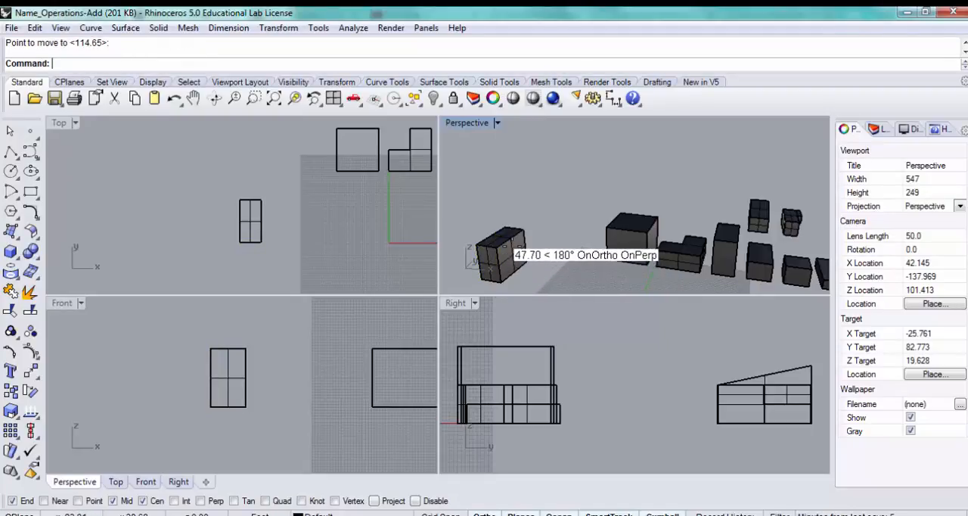
- Offset the rectangle curve in the middle of the box outward by 4 with sharp corners
{"action": "left_click", "coordinate": [513, 246]}
{"action": "left_click", "coordinate": [556, 294]}
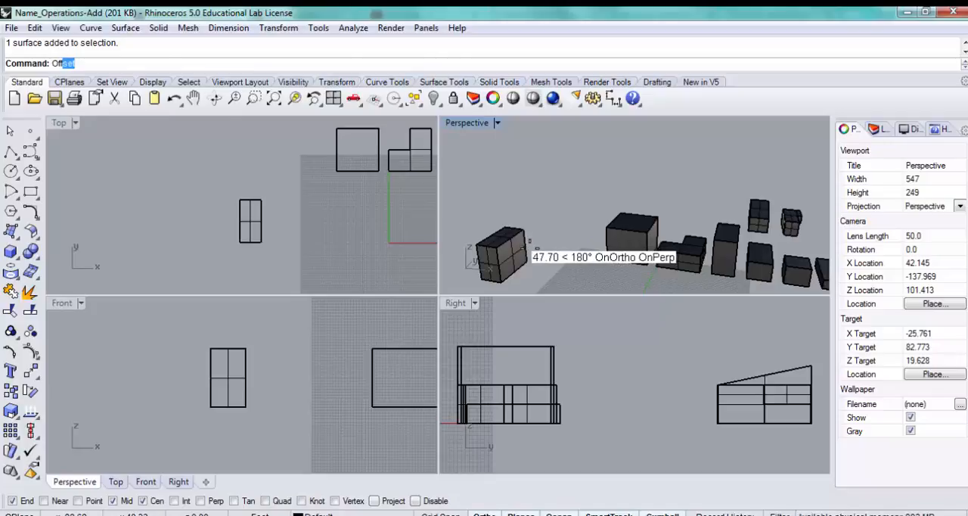
{"action": "key", "text": "Return"}
{"action": "key", "text": "Return"}
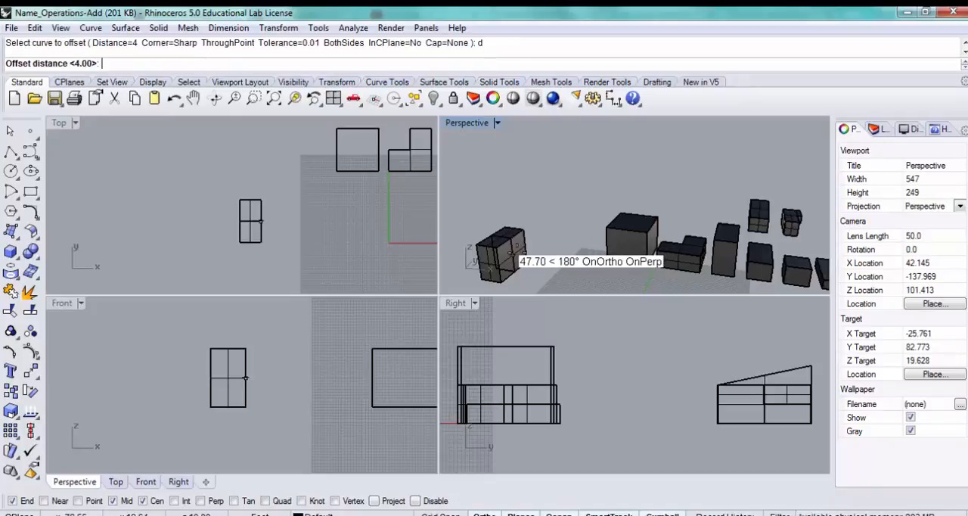
{"action": "key", "text": "Return"}
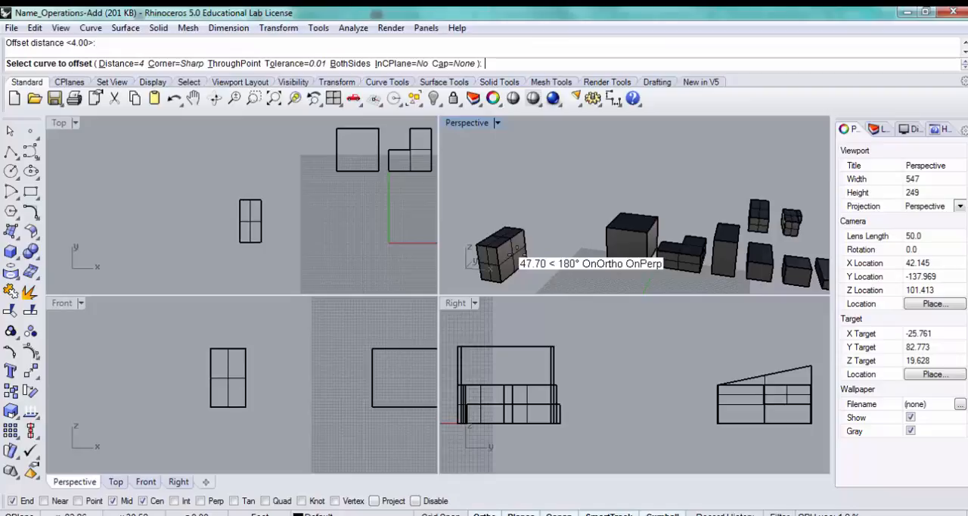
{"action": "left_click", "coordinate": [513, 250]}
{"action": "left_click", "coordinate": [549, 242]}
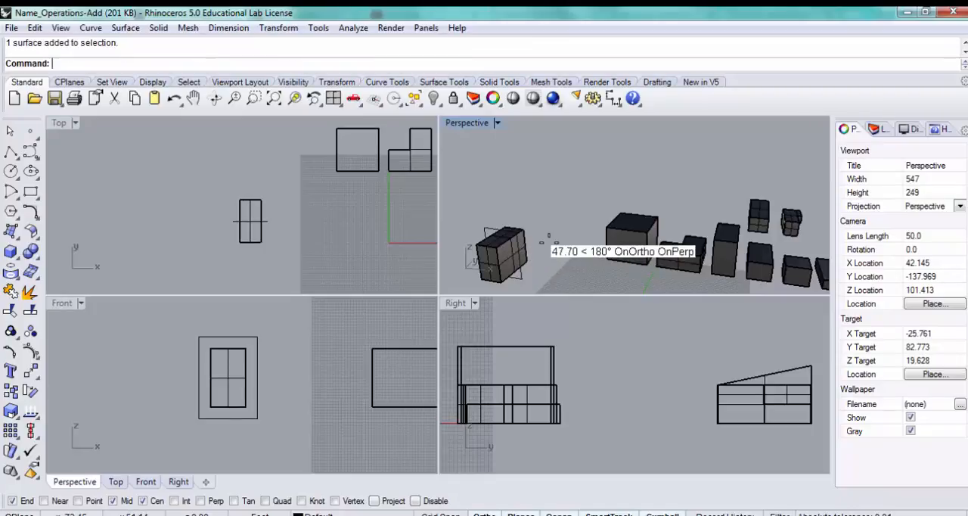
- Delete the inner rectangle curve in the middle of the box, keeping the larger offset rectangle
{"action": "left_click", "coordinate": [513, 256]}
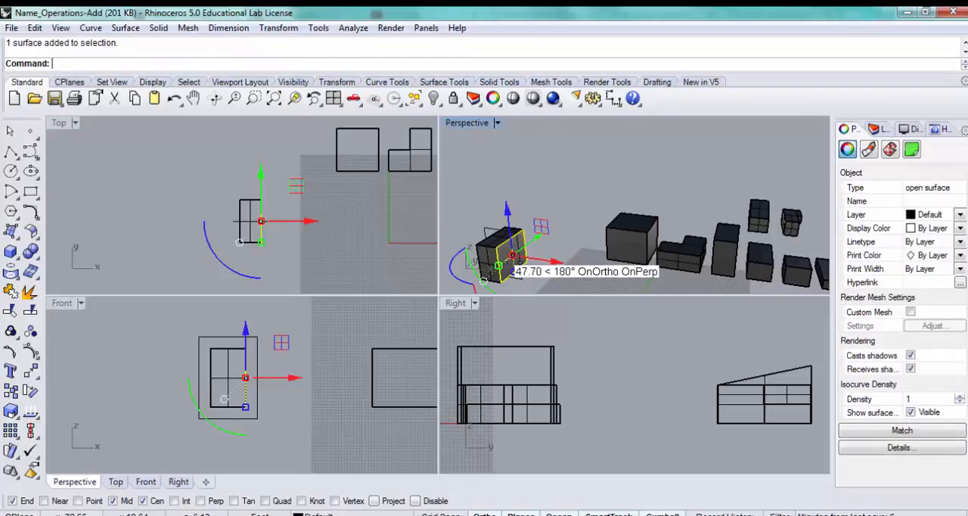
{"action": "key", "text": "Escape"}
{"action": "right_click_drag", "start_coordinate": [498, 284], "coordinate": [572, 212]}
{"action": "left_click", "coordinate": [583, 205]}
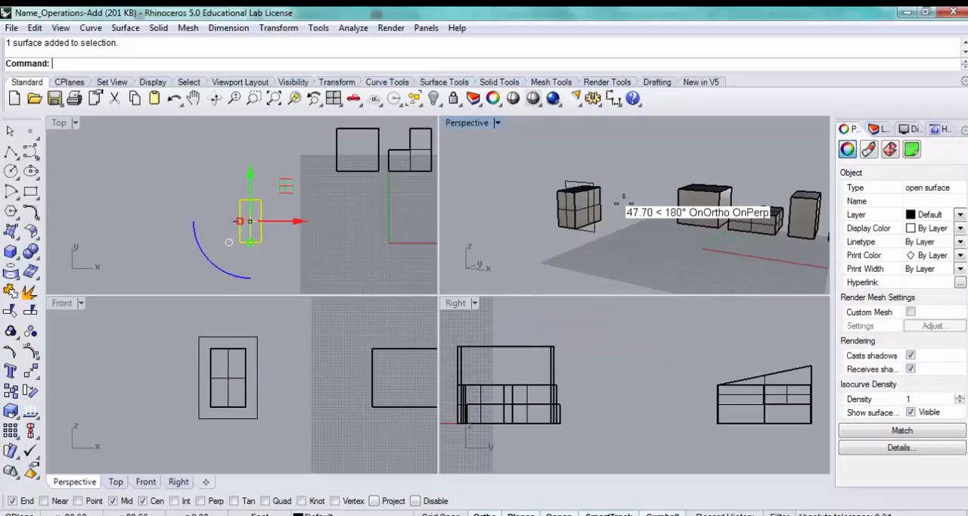
{"action": "left_click", "coordinate": [623, 195]}
{"action": "scroll", "coordinate": [619, 185], "scroll_direction": "up", "scroll_amount": 5}
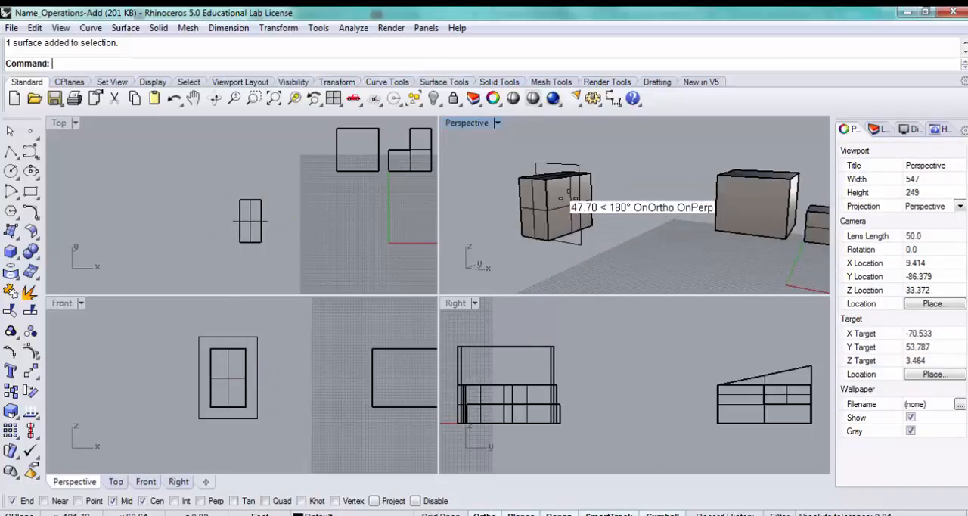
{"action": "left_click", "coordinate": [570, 190]}
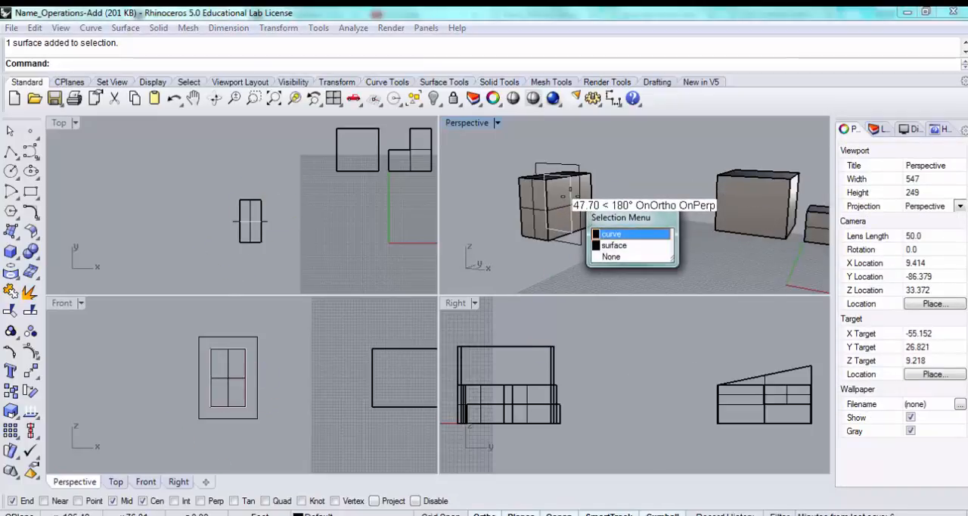
{"action": "left_click", "coordinate": [622, 233]}
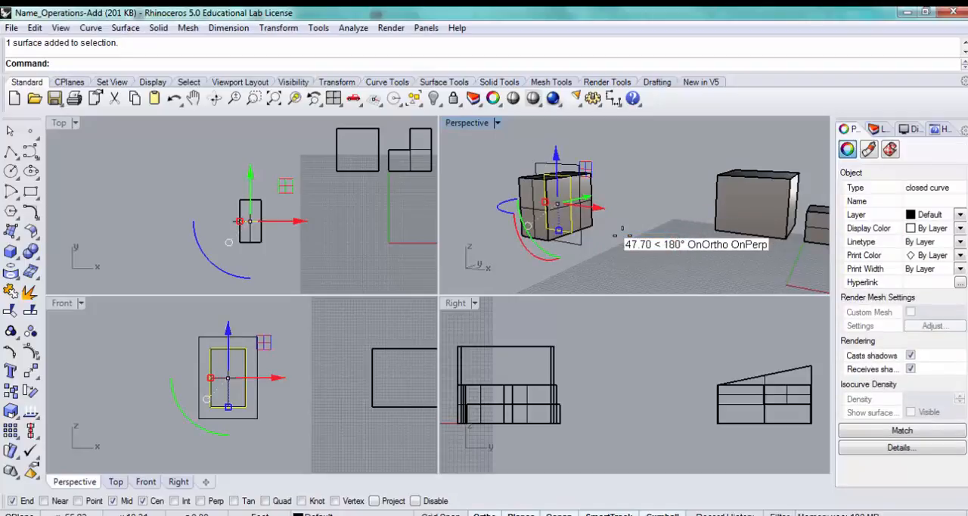
{"action": "key", "text": "Delete"}
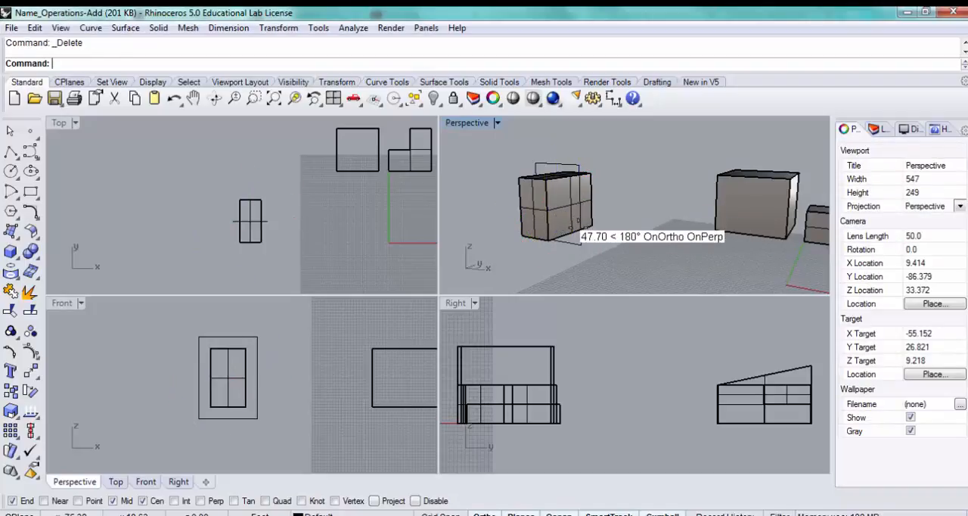
- Try to insert a row of control points in the U direction across the upper part of the box's long side face
{"action": "right_click_drag", "start_coordinate": [581, 228], "coordinate": [617, 162]}
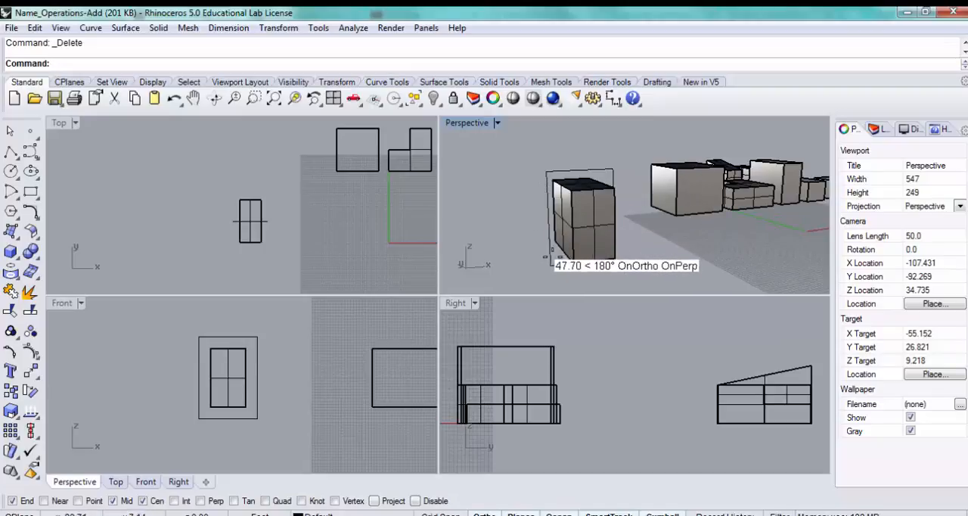
{"action": "right_click_drag", "start_coordinate": [634, 237], "coordinate": [507, 244]}
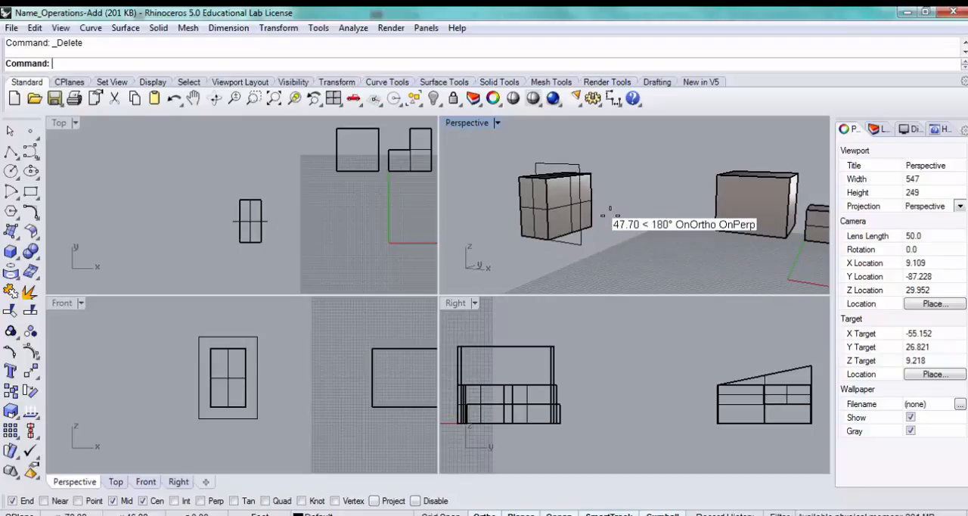
{"action": "scroll", "coordinate": [610, 208], "scroll_direction": "up", "scroll_amount": 4}
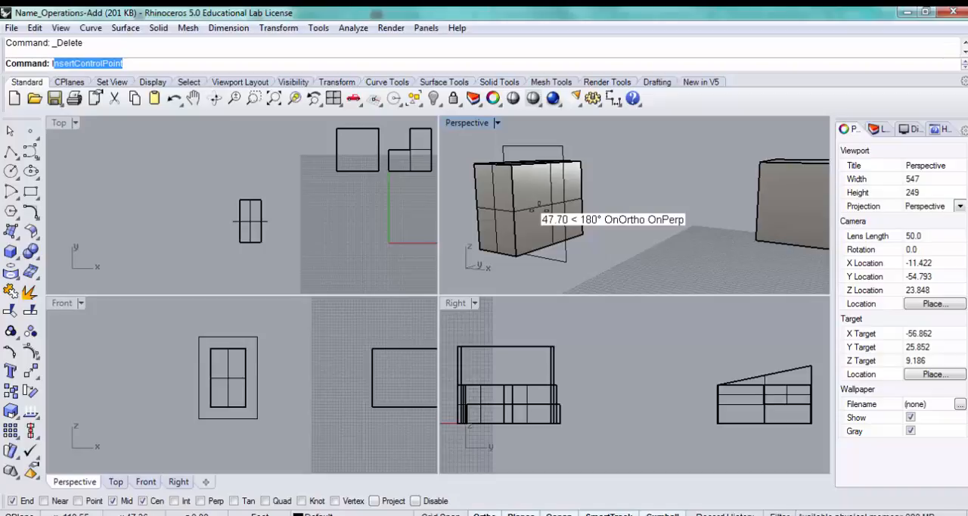
{"action": "key", "text": "Return"}
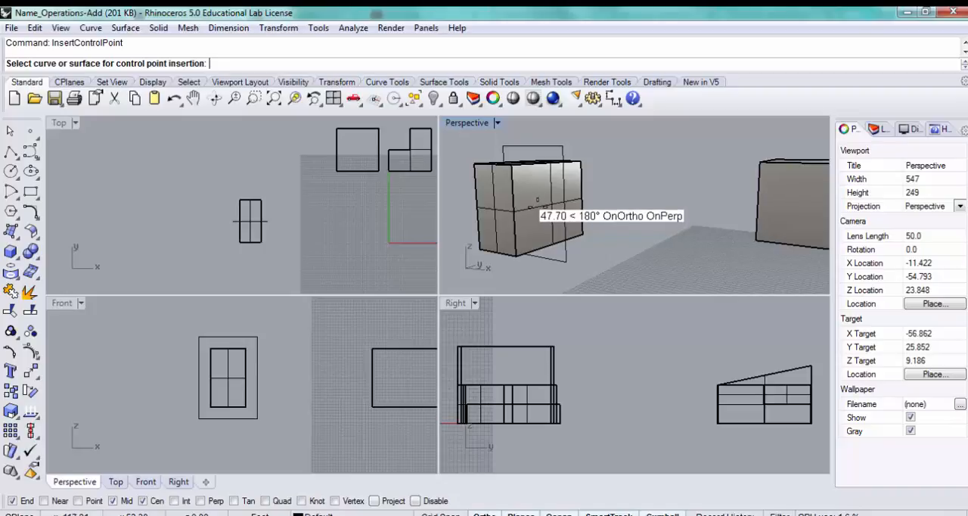
{"action": "left_click", "coordinate": [537, 202]}
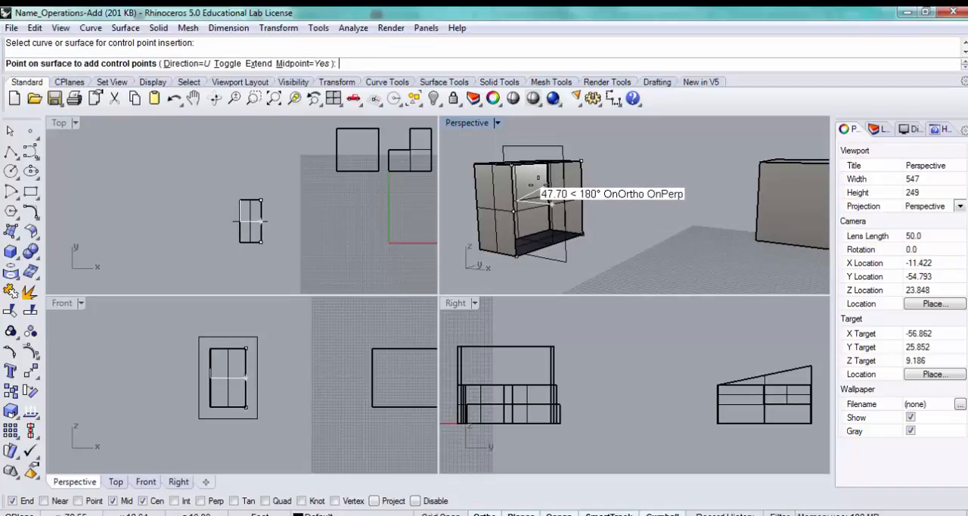
{"action": "left_click", "coordinate": [537, 183]}
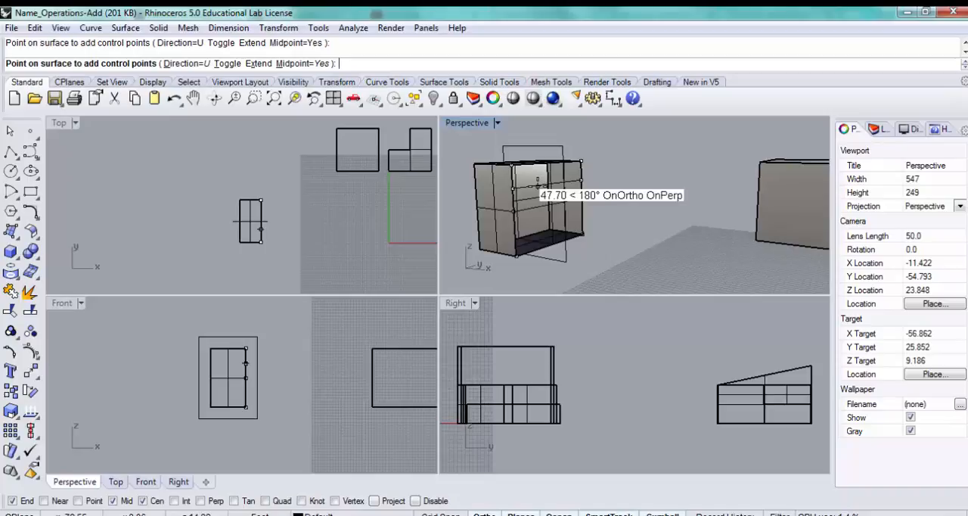
{"action": "key", "text": "Return"}
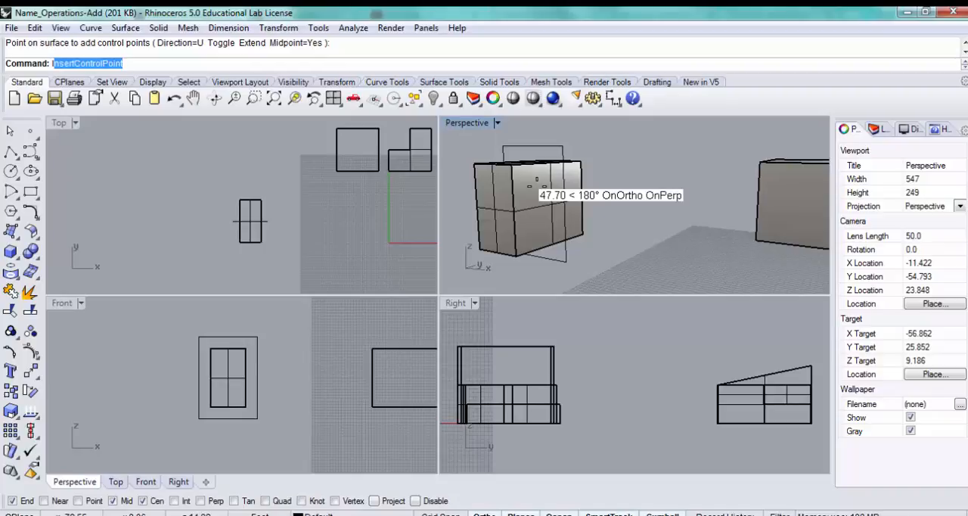
- Insert control points in the V direction at the middle of the box's long side face
{"action": "key", "text": "Return"}
{"action": "left_click", "coordinate": [529, 190]}
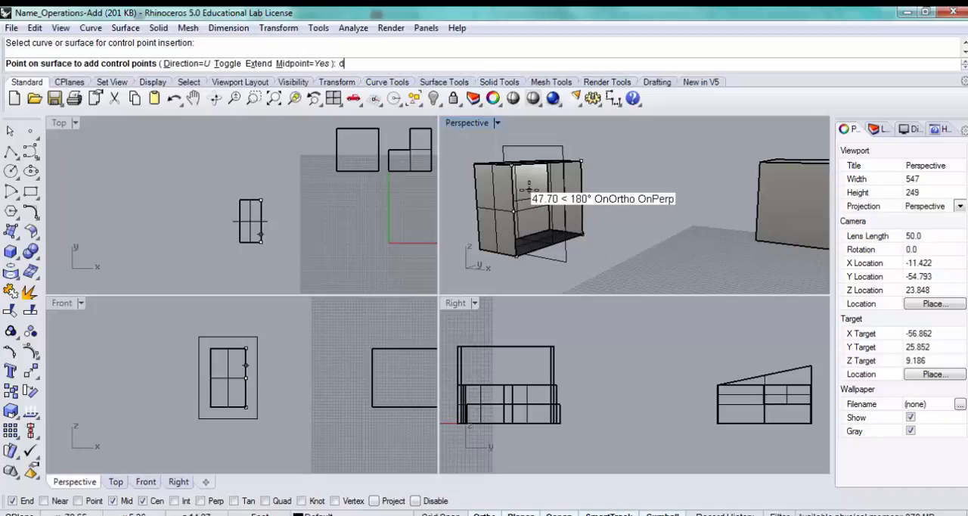
{"action": "type", "text": "d"}
{"action": "key", "text": "Return"}
{"action": "type", "text": "v"}
{"action": "key", "text": "Return"}
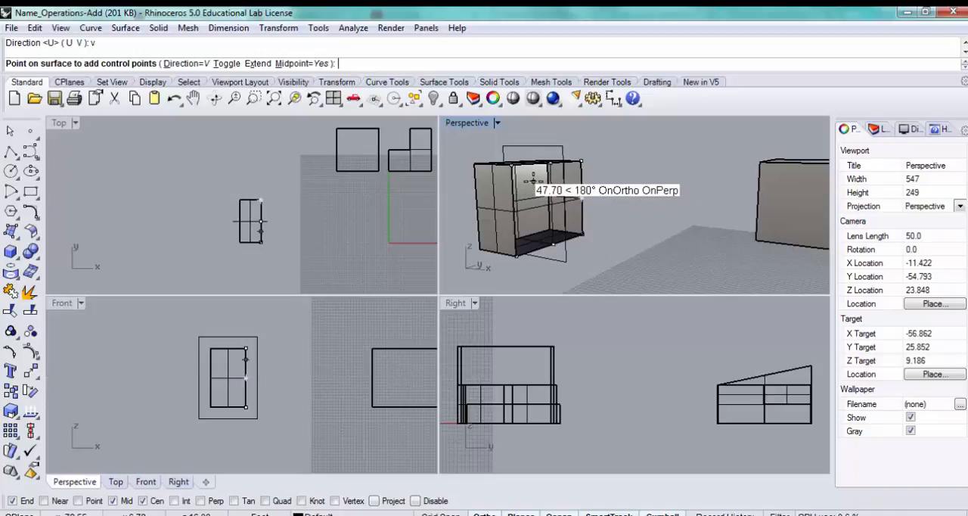
{"action": "left_click", "coordinate": [535, 181]}
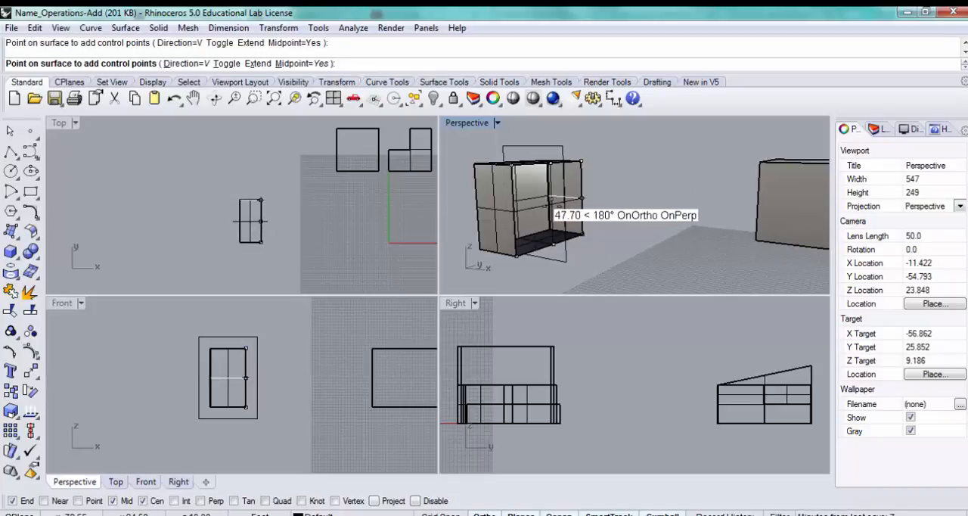
{"action": "key", "text": "Return"}
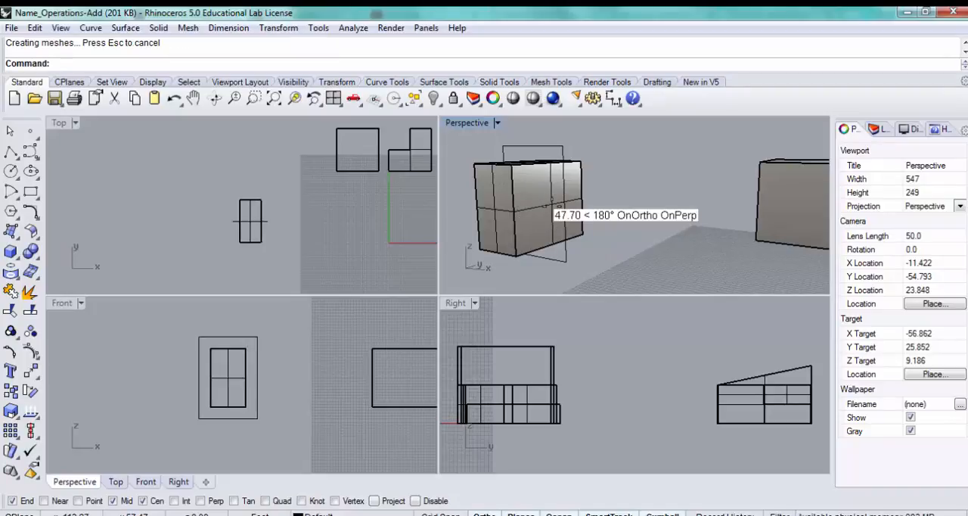
- Turn on the long side face's control points, try moving the bottom middle point, and undo the drag
{"action": "key", "text": "Return"}
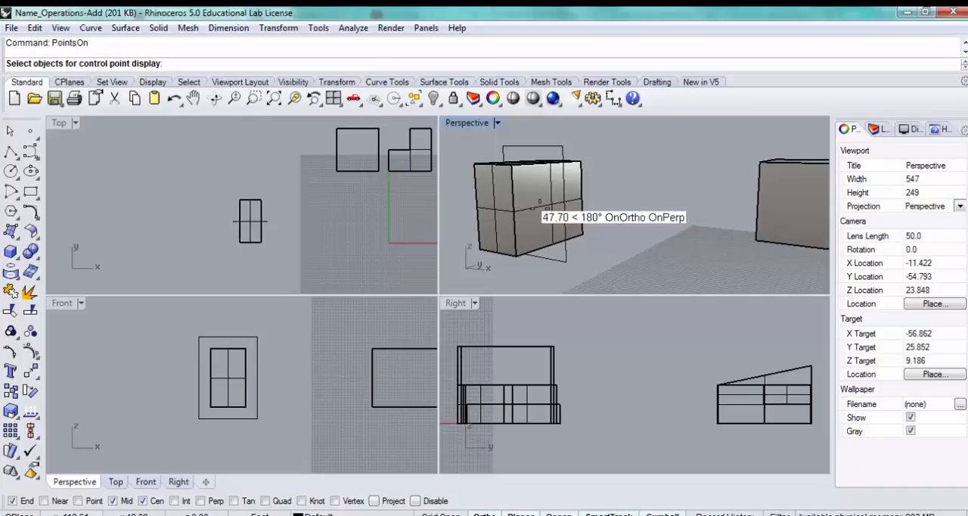
{"action": "left_click", "coordinate": [541, 202]}
{"action": "key", "text": "Return"}
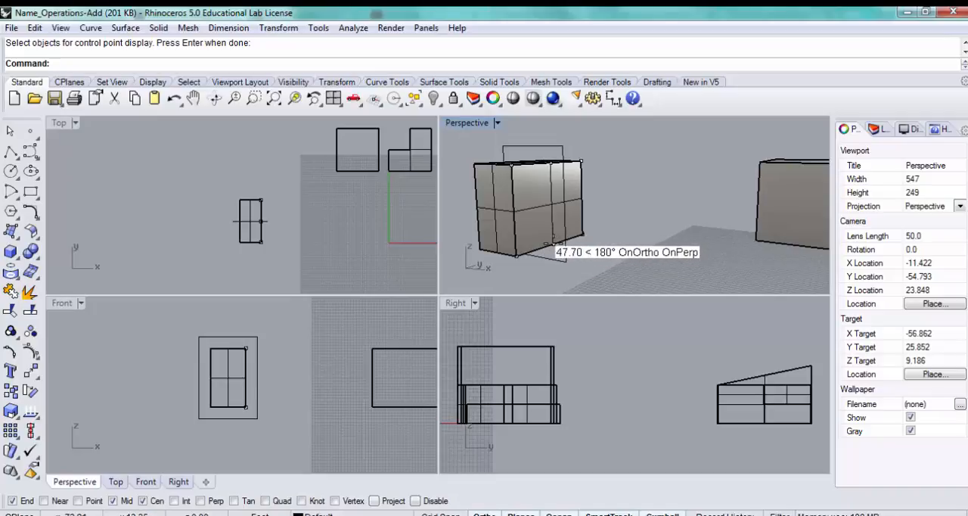
{"action": "left_click", "coordinate": [550, 243]}
{"action": "key", "text": "ctrl+z"}
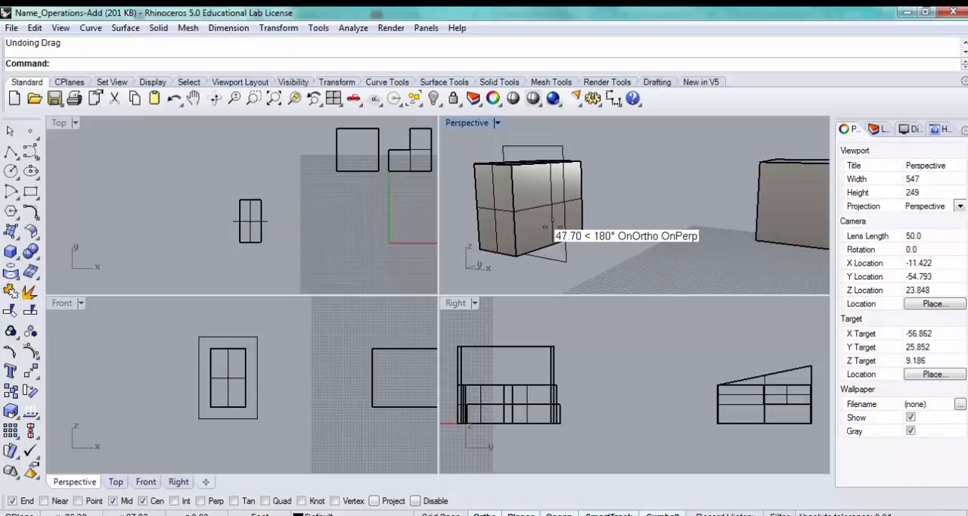
- Turn on the control points of the box's long side face with PointsOn
{"action": "left_click", "coordinate": [546, 220]}
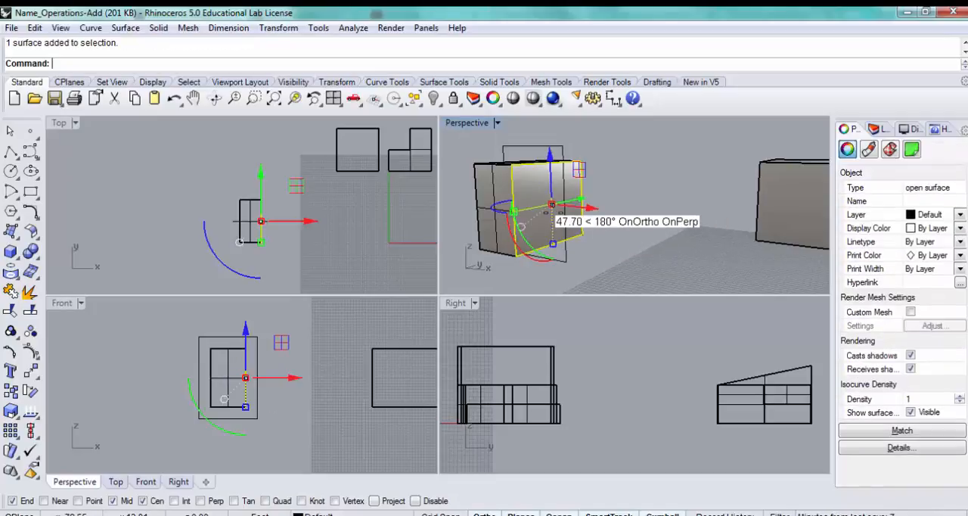
{"action": "type", "text": "PointsOn"}
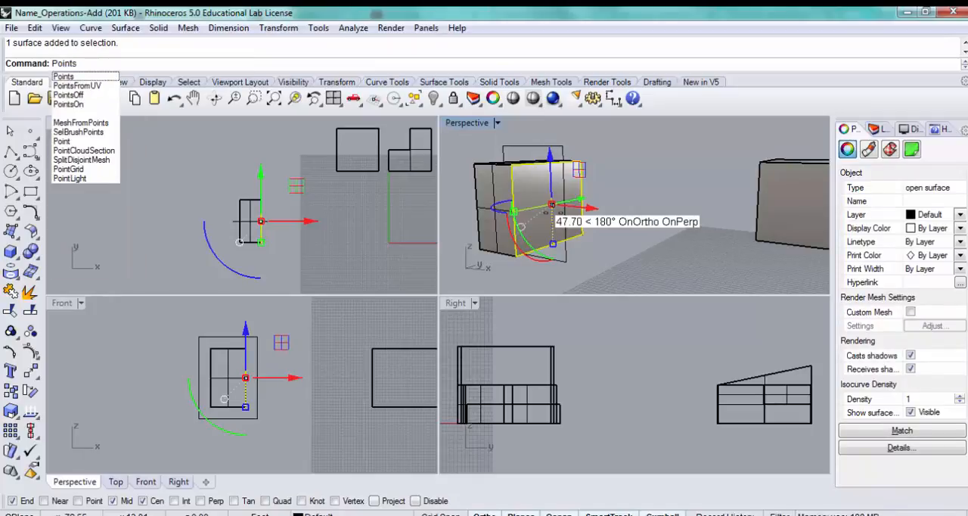
{"action": "key", "text": "Return"}
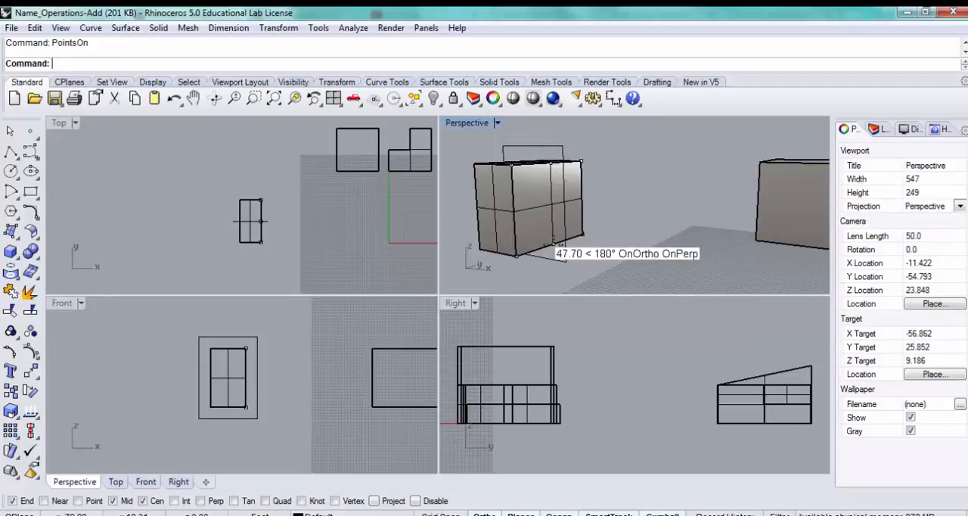
- Move the side face's bottom and top middle control points outward to the matching lower and upper corners of the offset rectangle
{"action": "left_click", "coordinate": [551, 244]}
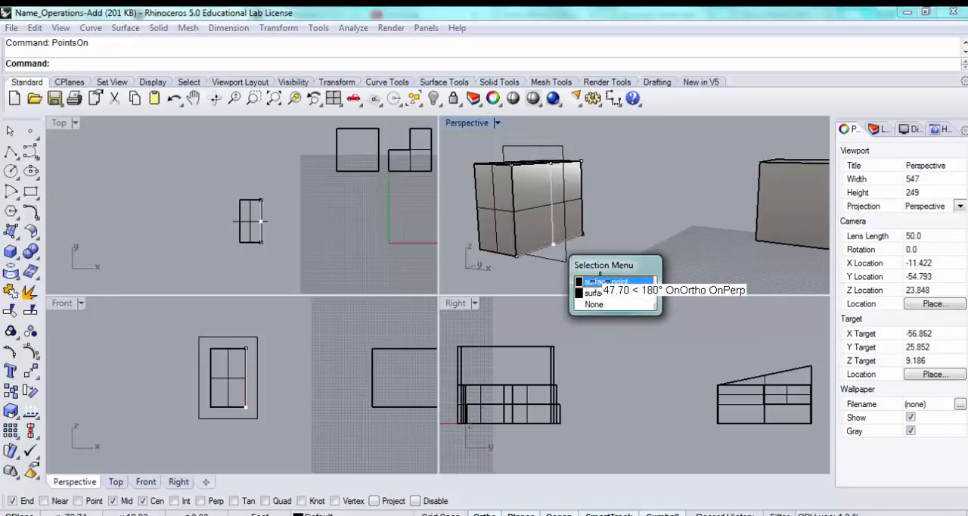
{"action": "left_click", "coordinate": [602, 282]}
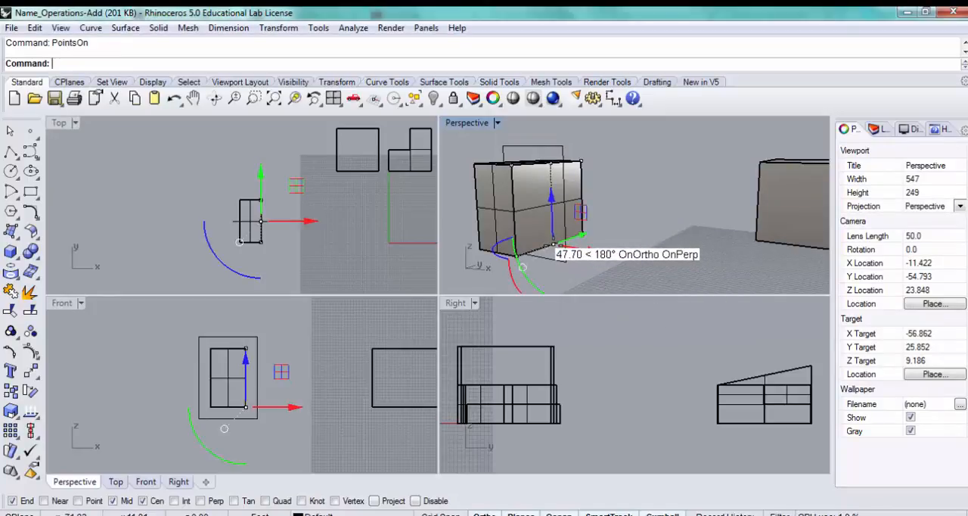
{"action": "left_click_drag", "start_coordinate": [551, 245], "coordinate": [560, 264]}
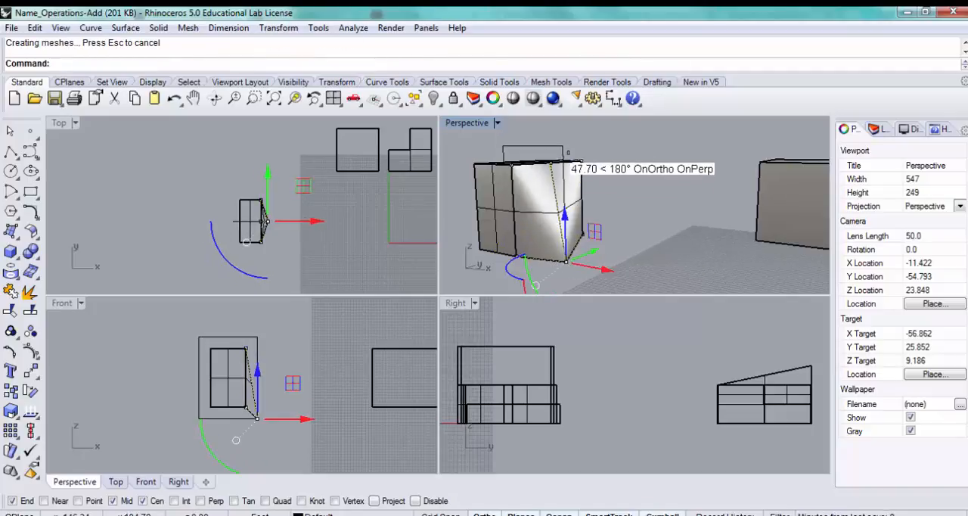
{"action": "left_click", "coordinate": [550, 162]}
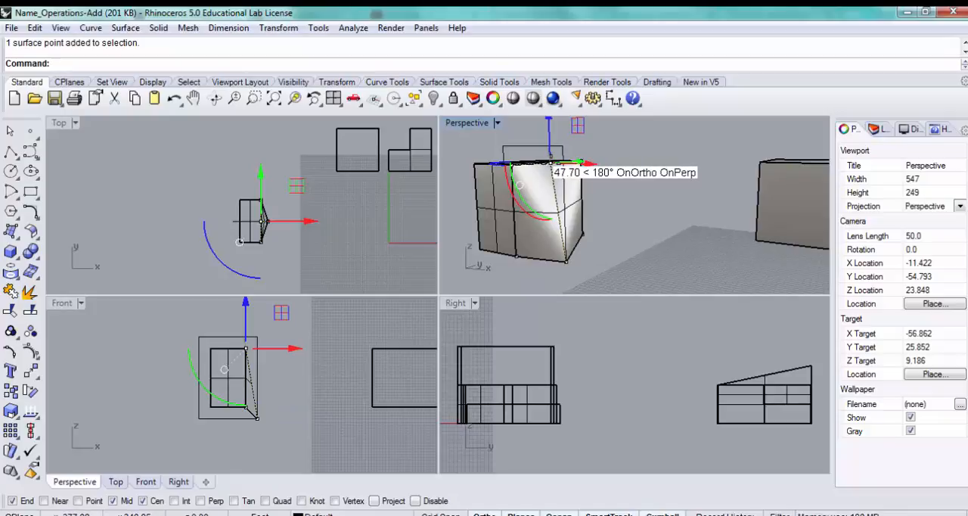
{"action": "left_click_drag", "start_coordinate": [549, 163], "coordinate": [564, 149]}
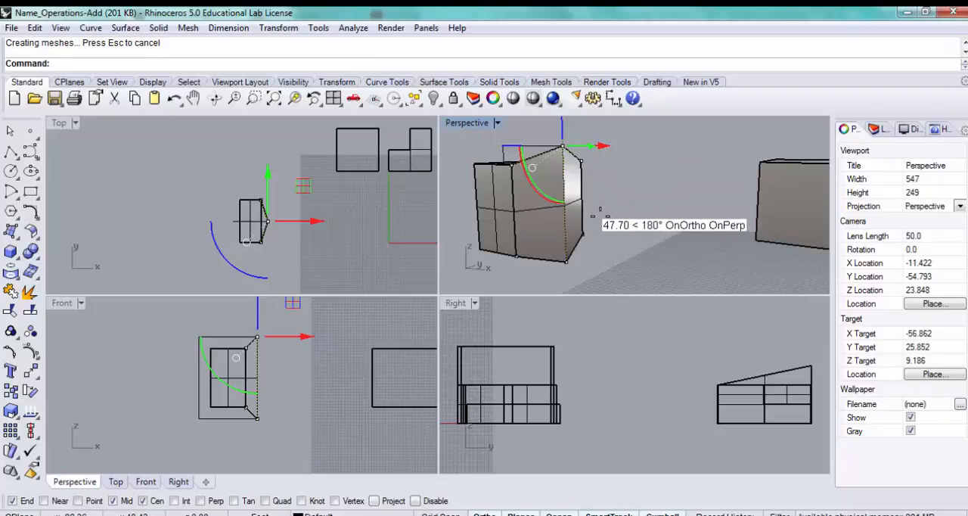
- Insert control points across the box's top face in both the V and U directions
{"action": "right_click_drag", "start_coordinate": [600, 213], "coordinate": [710, 214]}
{"action": "left_click", "coordinate": [680, 262]}
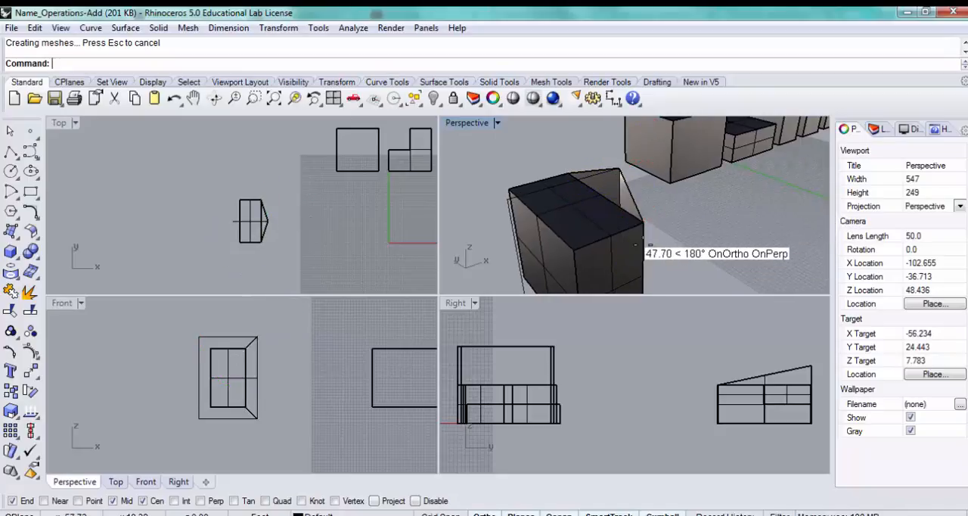
{"action": "key", "text": "Return"}
{"action": "left_click", "coordinate": [573, 215]}
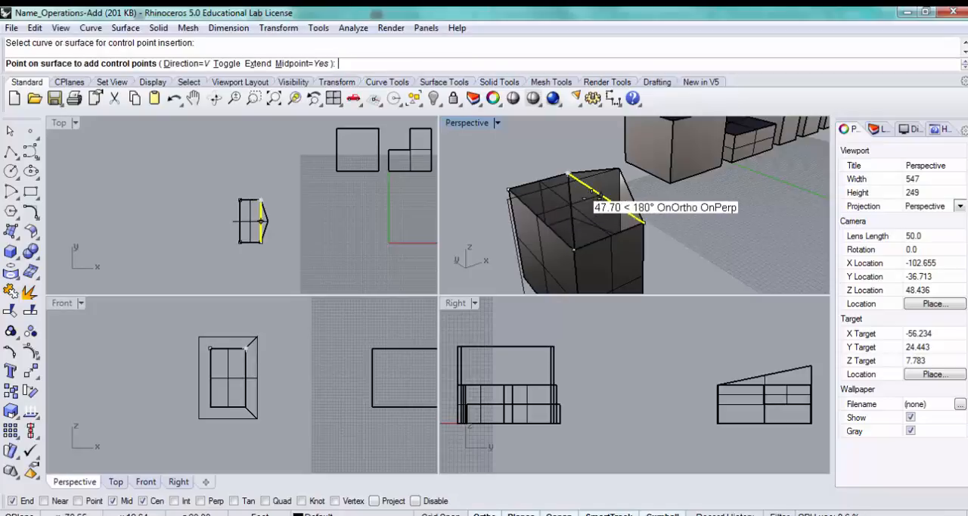
{"action": "left_click", "coordinate": [594, 203]}
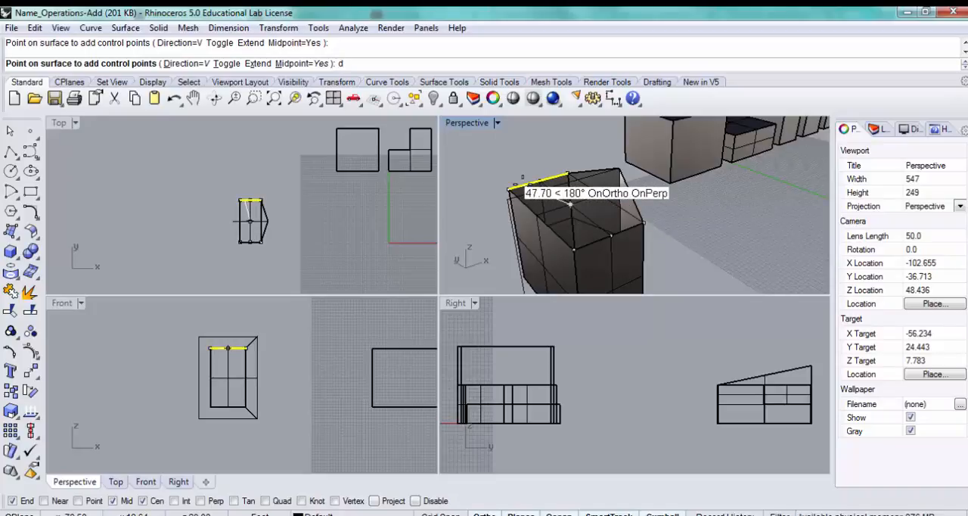
{"action": "key", "text": "Return"}
{"action": "type", "text": "u"}
{"action": "key", "text": "Return"}
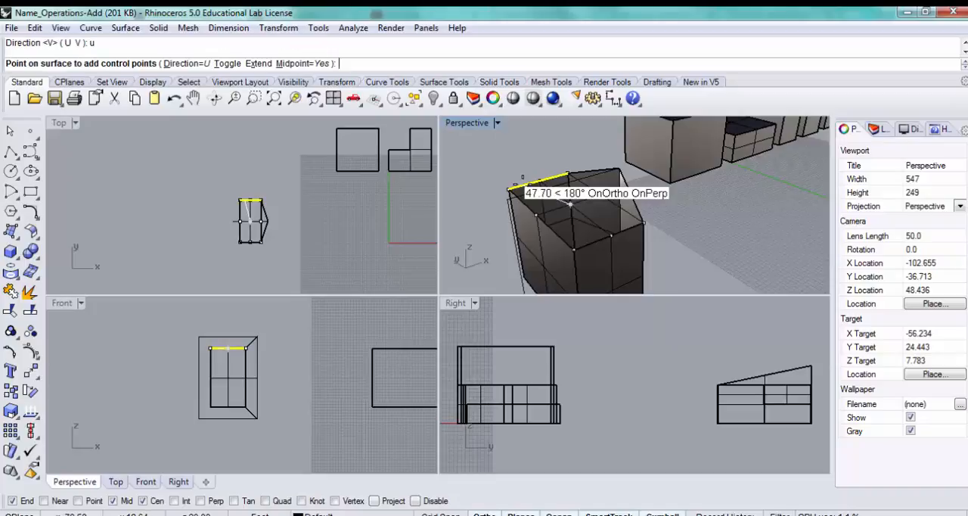
{"action": "left_click", "coordinate": [596, 210]}
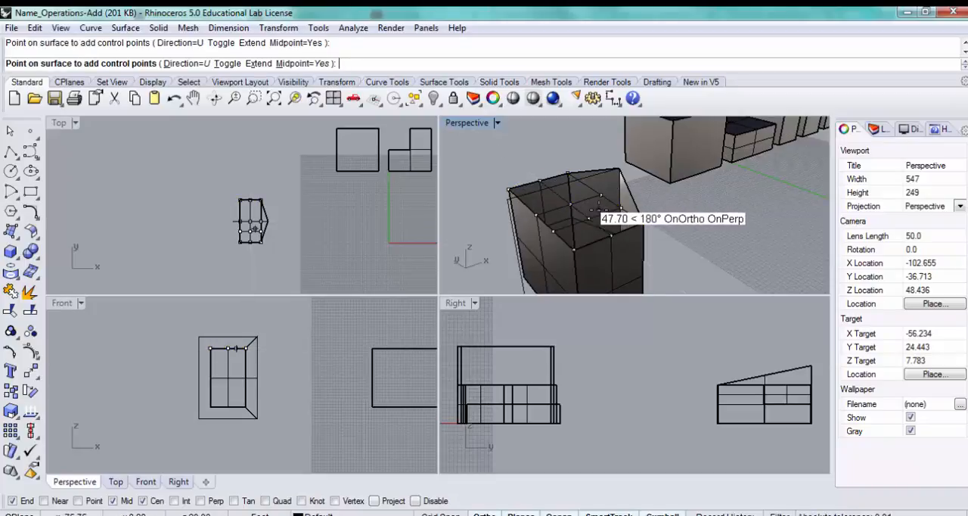
{"action": "key", "text": "Return"}
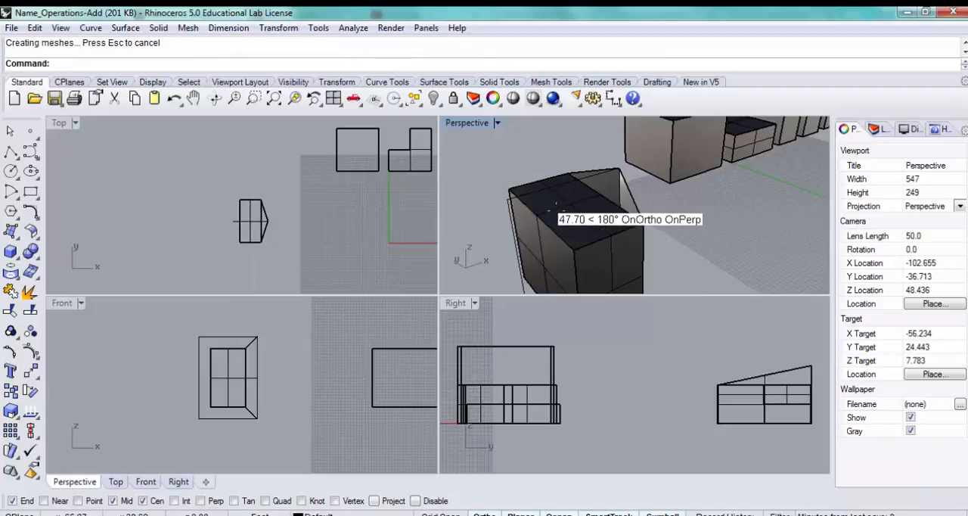
- Turn on the control points of the box's top face with PointsOn
{"action": "left_click", "coordinate": [552, 205]}
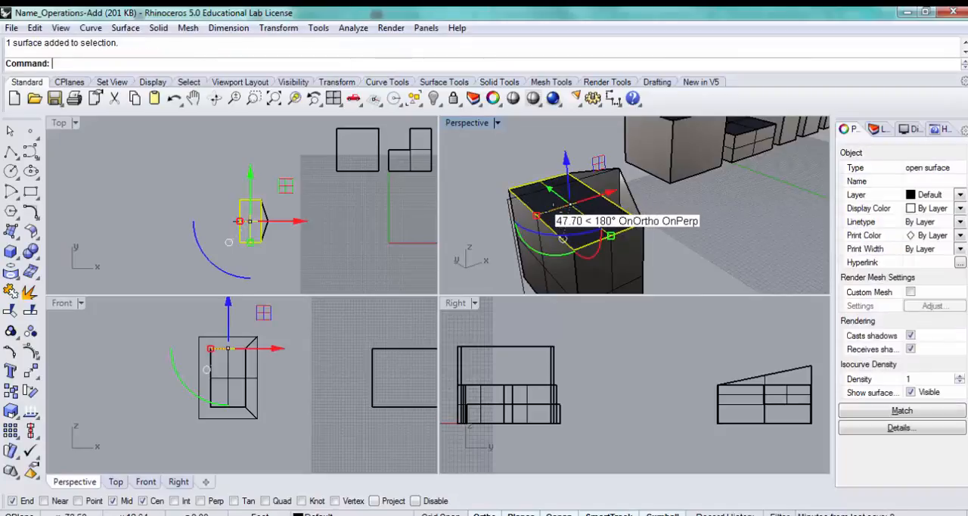
{"action": "type", "text": "Point"}
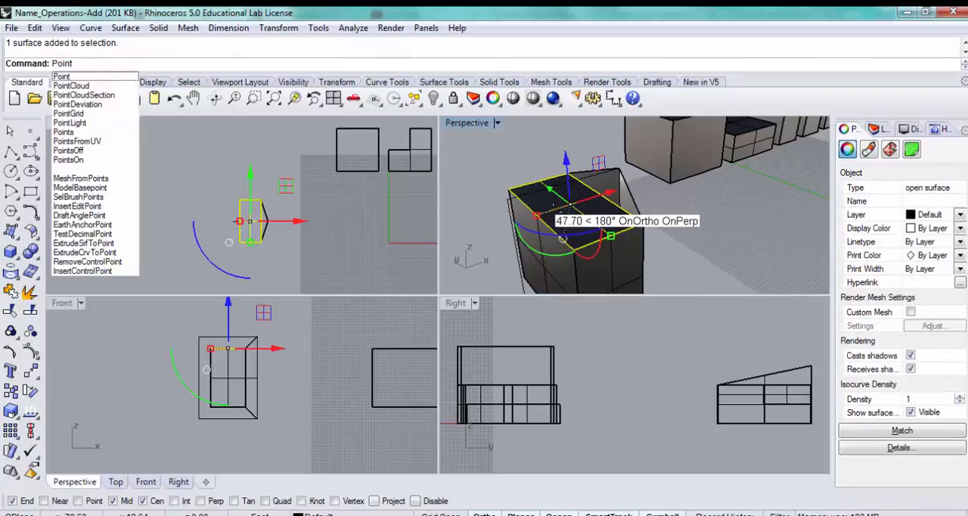
{"action": "type", "text": "sOn"}
{"action": "key", "text": "Return"}
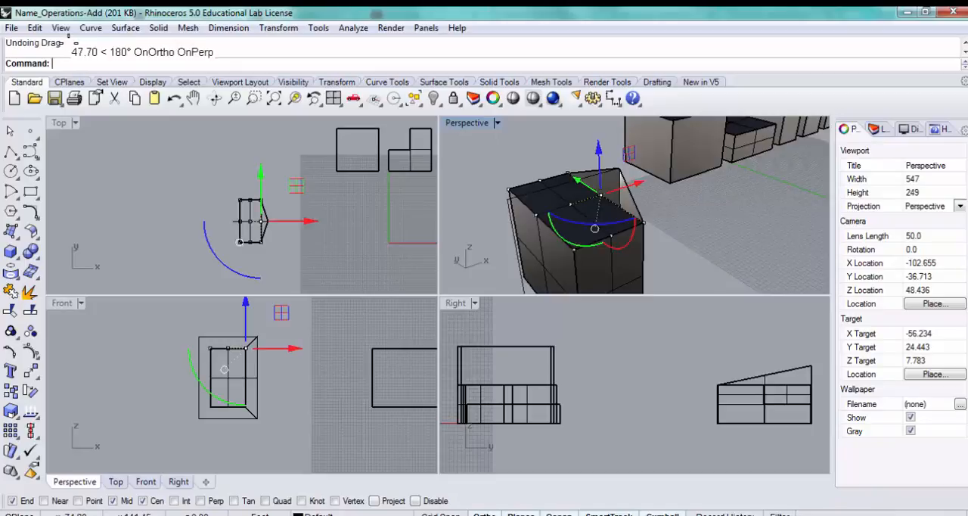
{"action": "key", "text": "Escape"}
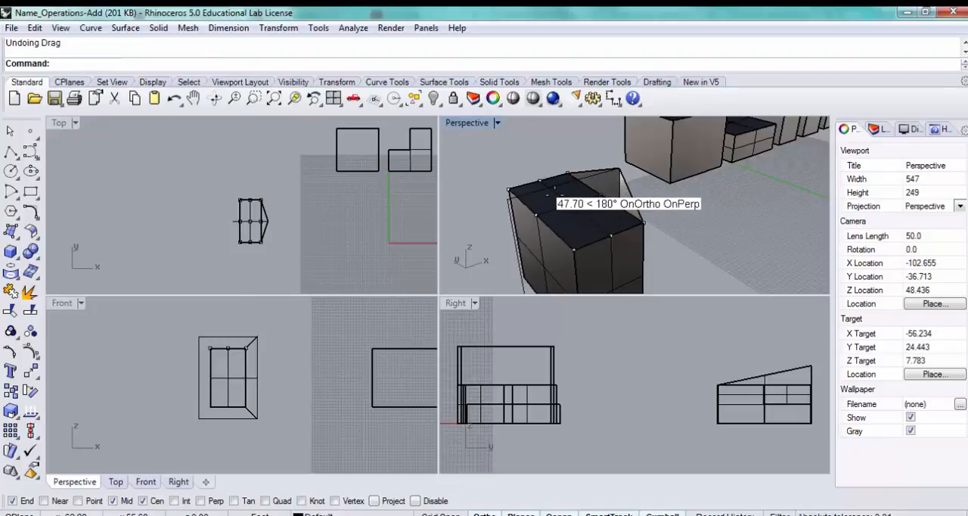
- Remove the middle row of V-direction control points from the box's top face with RemoveControlPoint
{"action": "type", "text": "Re"}
{"action": "key", "text": "Return"}
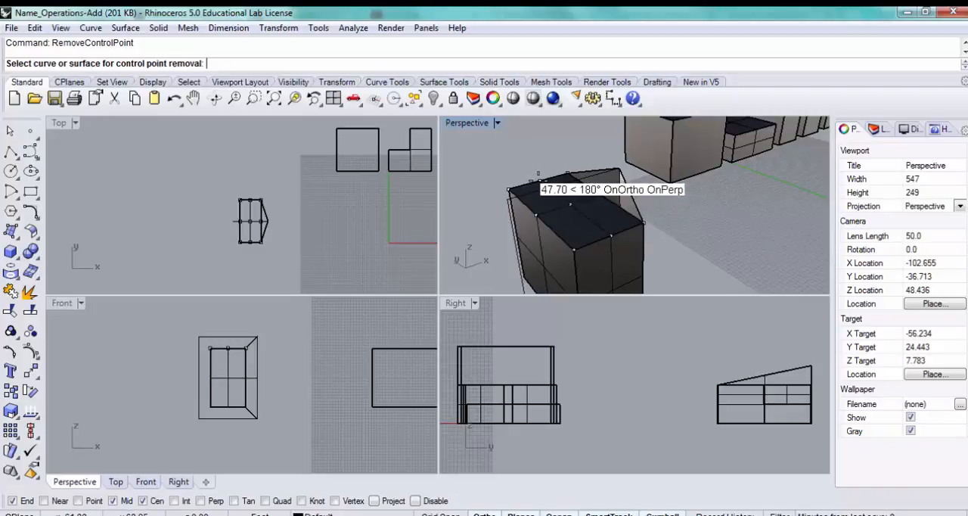
{"action": "left_click", "coordinate": [587, 221]}
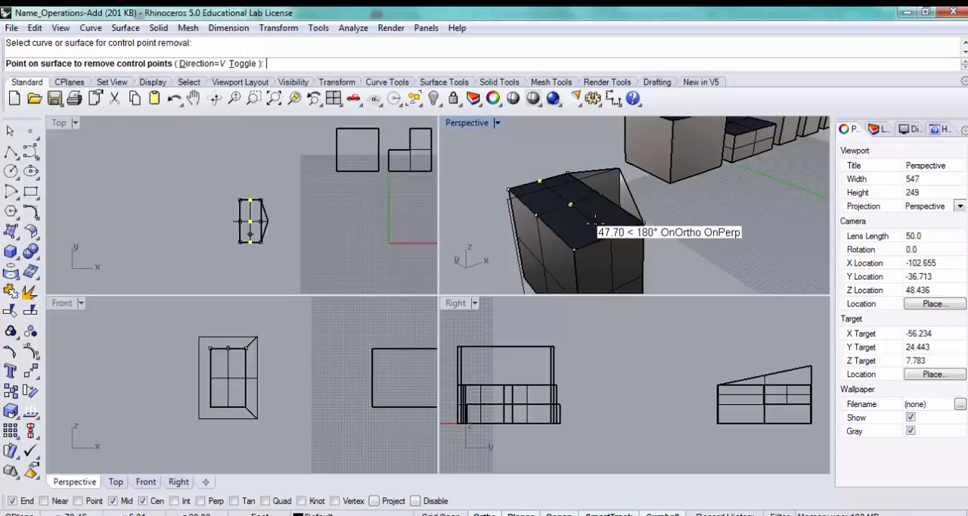
{"action": "double_click", "coordinate": [595, 222]}
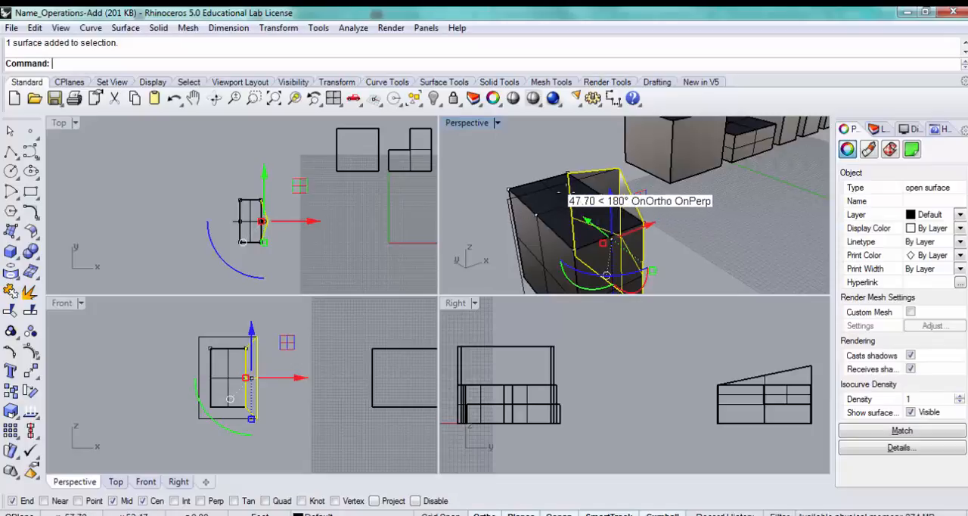
{"action": "key", "text": "Escape"}
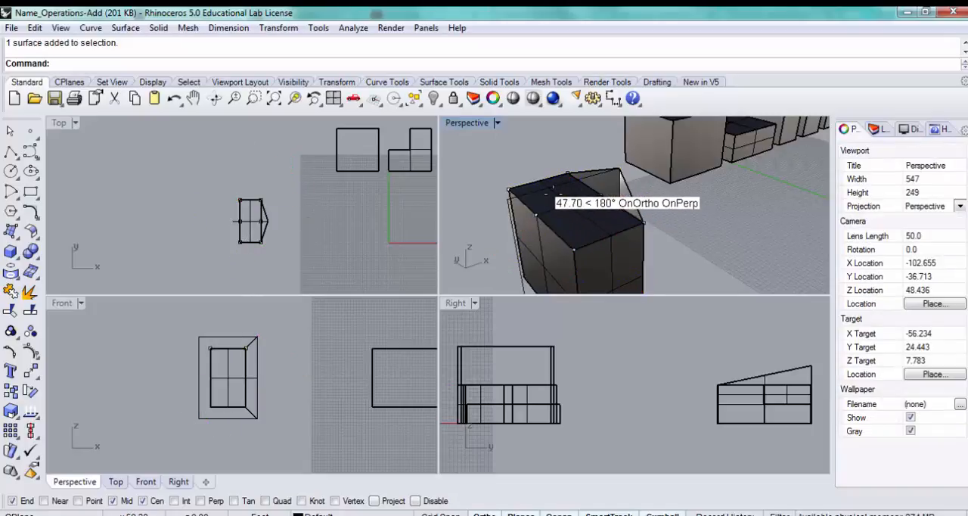
- Move the top face's two middle edge control points outward to the matching upper corners of the offset rectangle
{"action": "left_click", "coordinate": [601, 191], "text": "ctrl+shift"}
{"action": "left_click_drag", "start_coordinate": [594, 227], "coordinate": [614, 200]}
{"action": "left_click", "coordinate": [537, 216]}
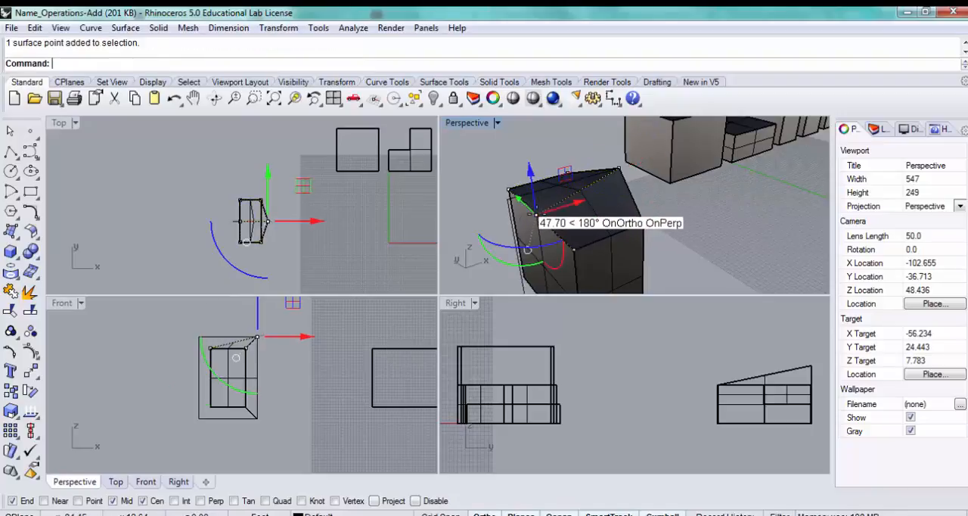
{"action": "left_click_drag", "start_coordinate": [537, 215], "coordinate": [507, 201]}
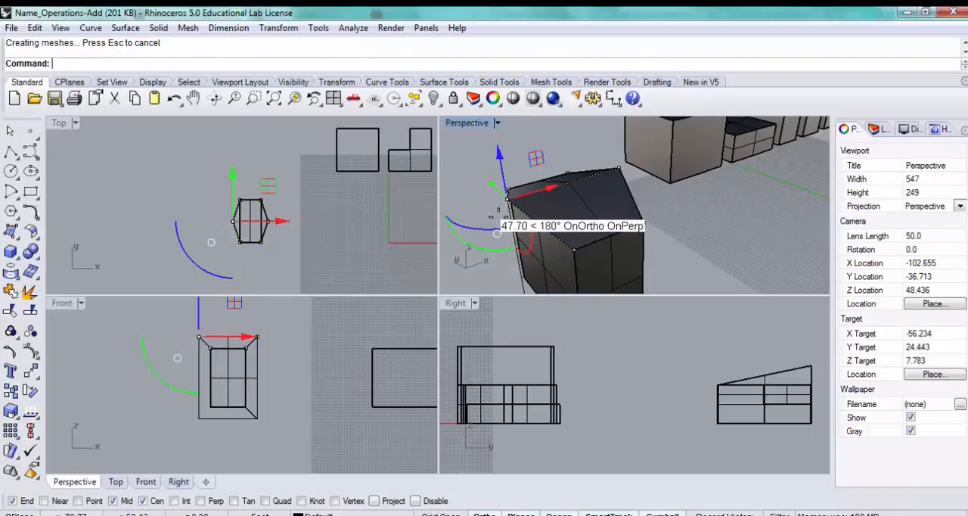
- Insert V-direction control points through the middle of the box's opposite long side face with InsertControlPoint
{"action": "left_click", "coordinate": [466, 167]}
{"action": "right_click_drag", "start_coordinate": [443, 171], "coordinate": [502, 185]}
{"action": "right_click", "coordinate": [529, 197]}
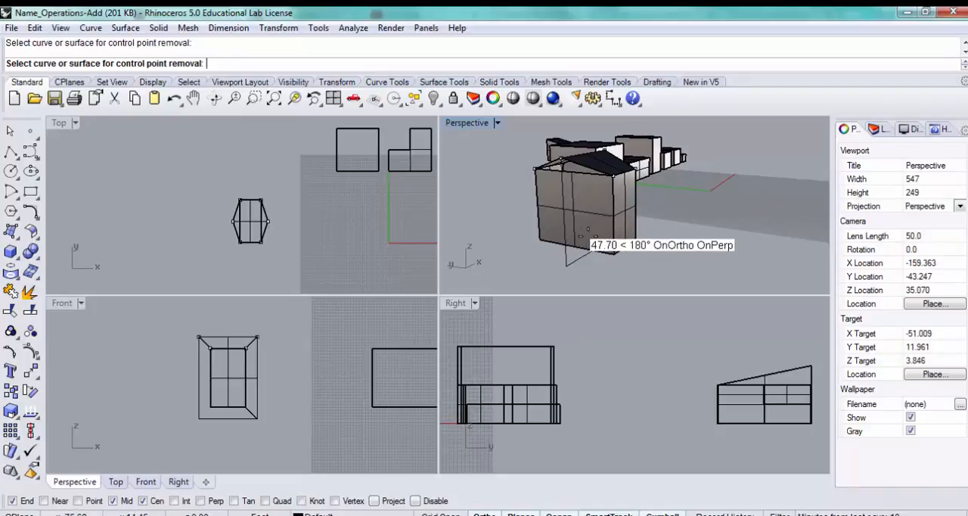
{"action": "key", "text": "Return"}
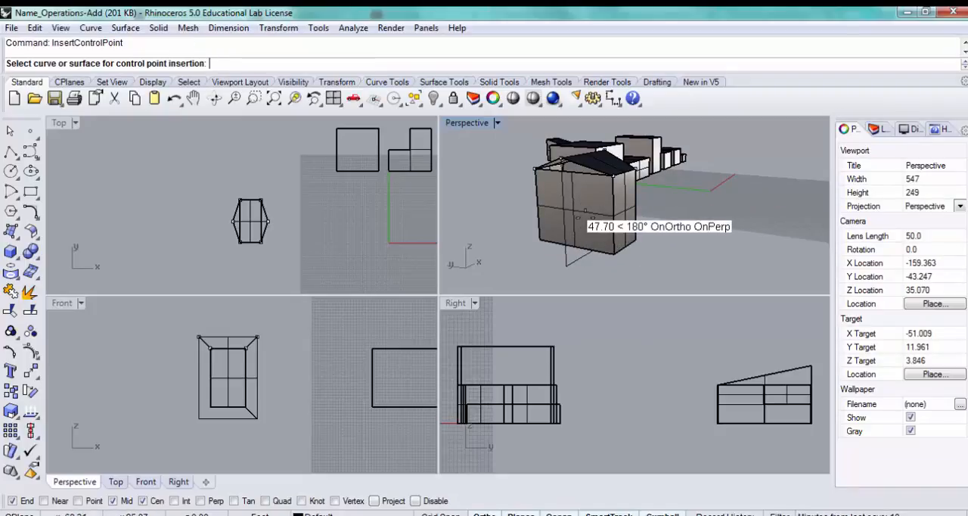
{"action": "left_click", "coordinate": [590, 210]}
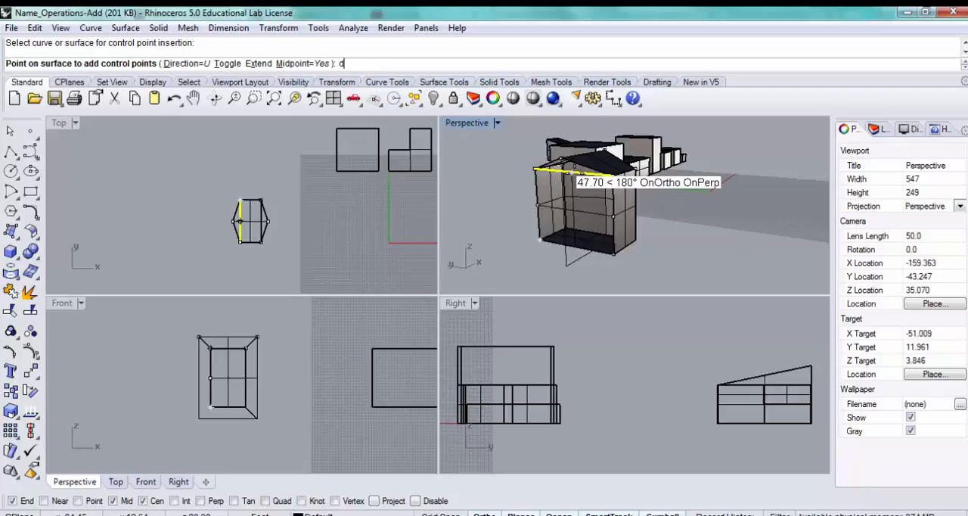
{"action": "key", "text": "Return"}
{"action": "key", "text": "Return"}
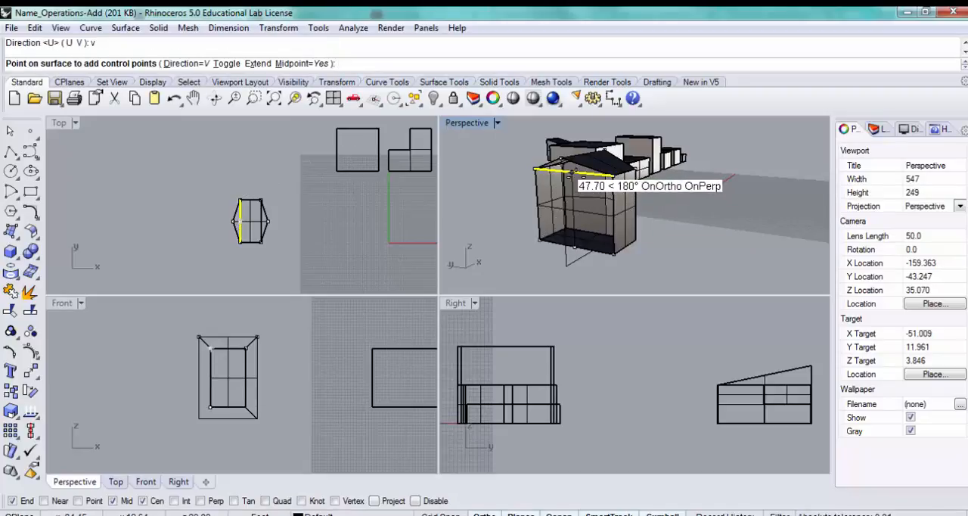
{"action": "left_click", "coordinate": [573, 173]}
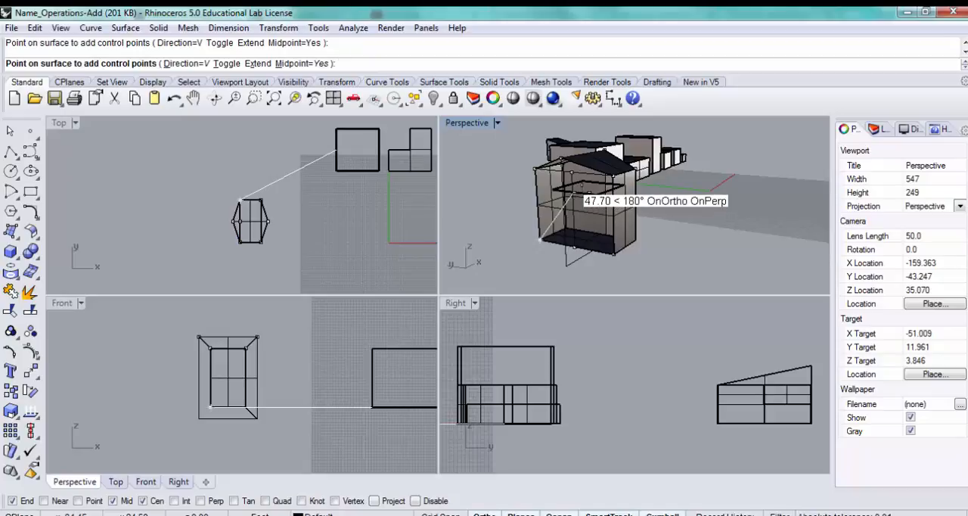
{"action": "key", "text": "Return"}
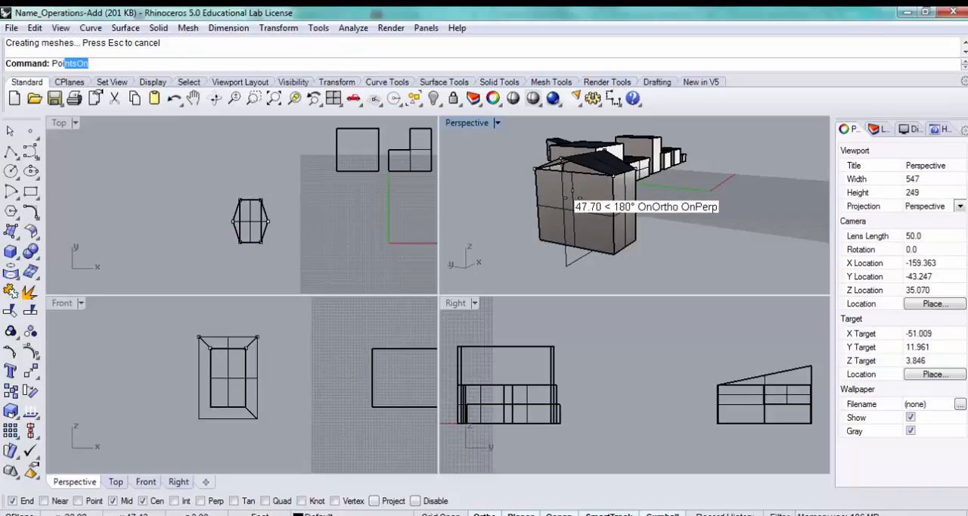
- Turn on the control points of the opposite long side face with PointsOn
{"action": "type", "text": "Point"}
{"action": "key", "text": "Return"}
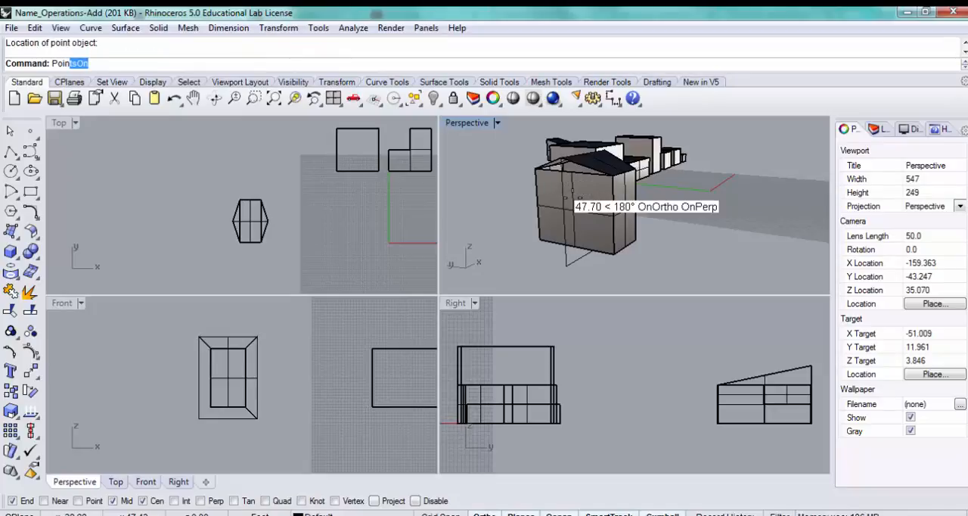
{"action": "type", "text": "sOn"}
{"action": "key", "text": "Return"}
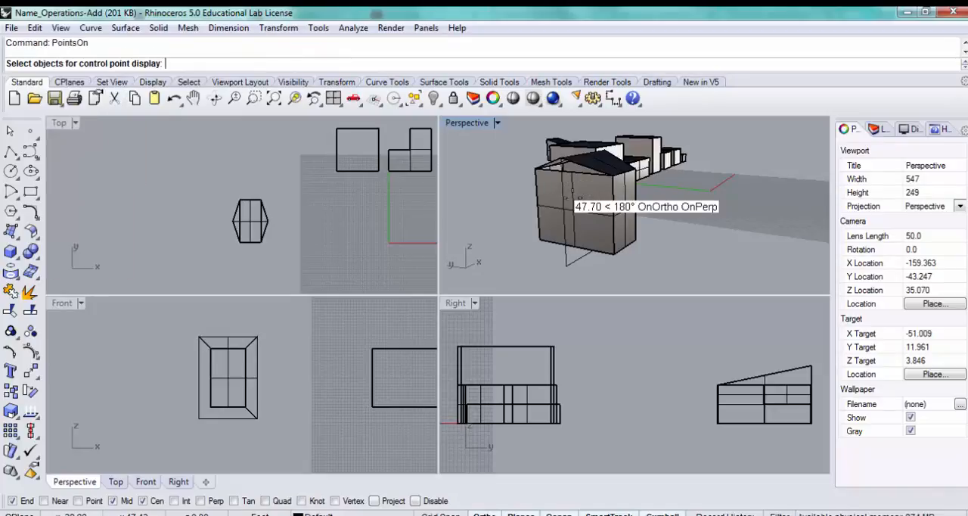
{"action": "left_click", "coordinate": [573, 198]}
{"action": "key", "text": "Return"}
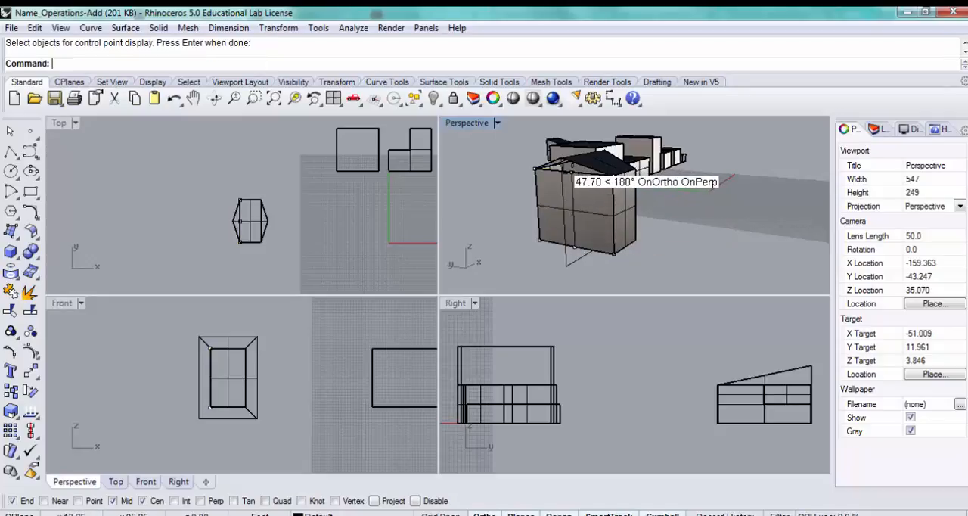
- Move the opposite side face's top and bottom middle control points outward to the matching corners of the offset rectangle
{"action": "left_click_drag", "start_coordinate": [569, 170], "coordinate": [560, 157]}
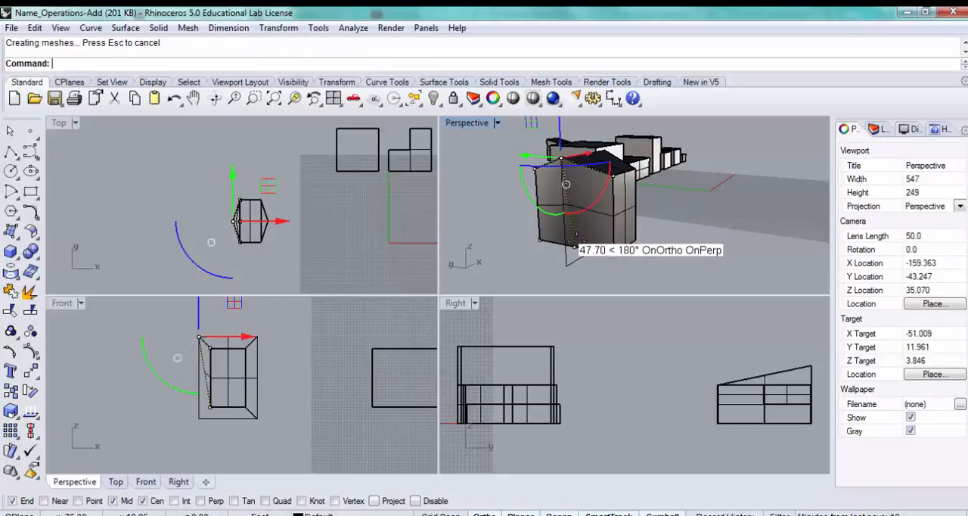
{"action": "left_click", "coordinate": [567, 250]}
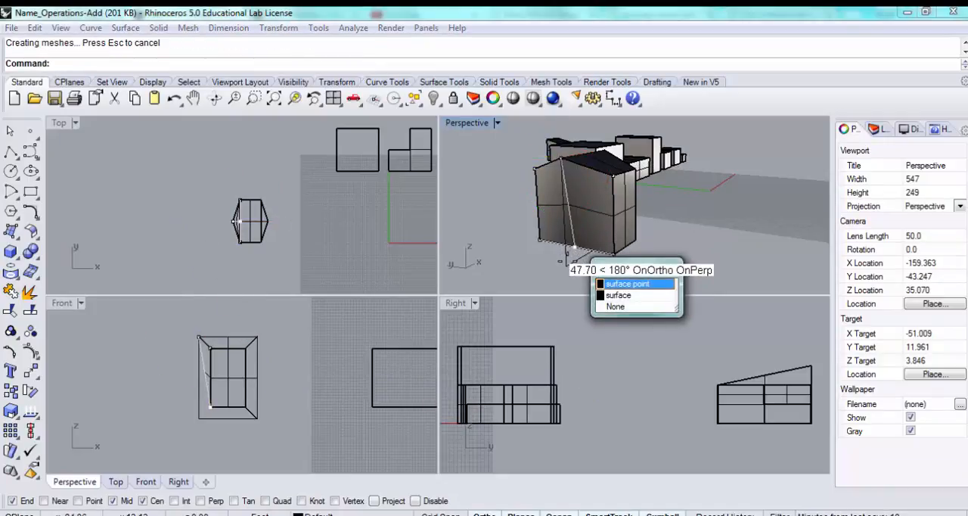
{"action": "left_click", "coordinate": [627, 284]}
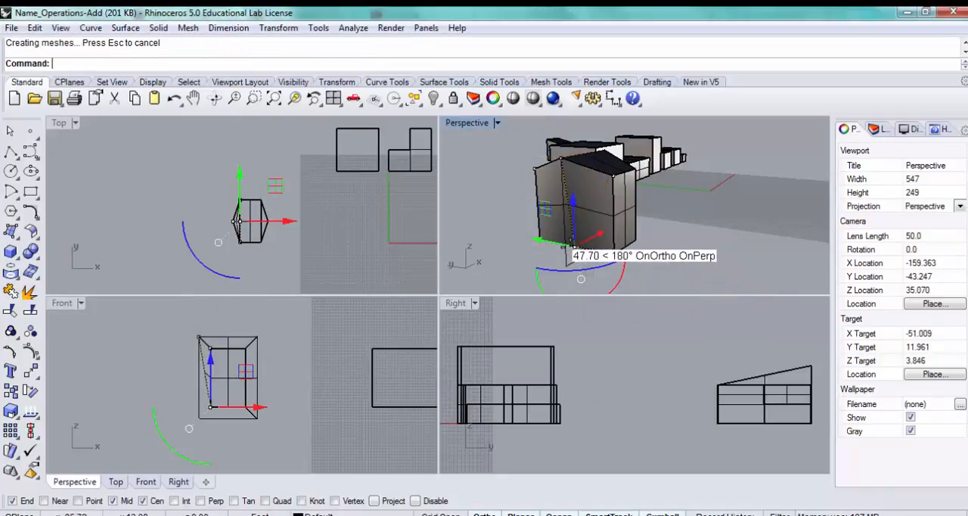
{"action": "left_click_drag", "start_coordinate": [569, 256], "coordinate": [570, 265]}
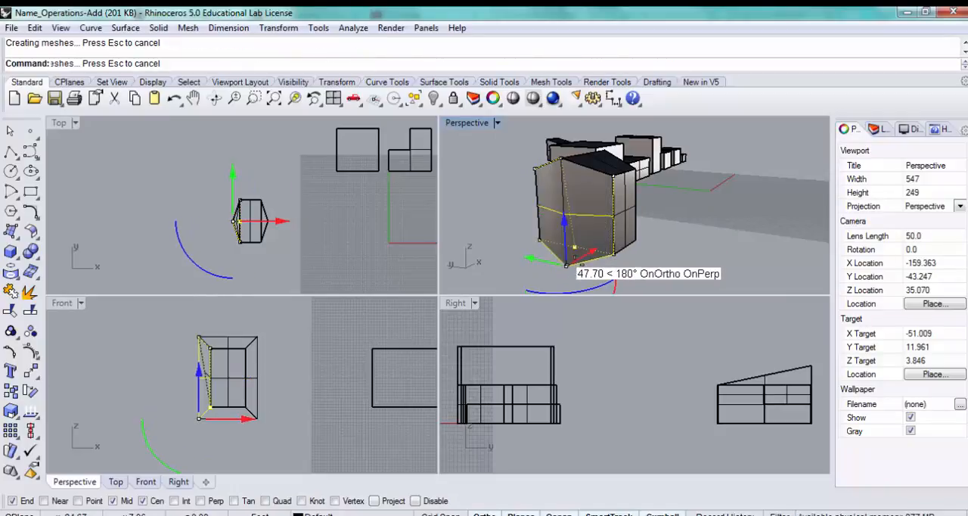
- Insert U-direction control points across the middle of the box's bottom face
{"action": "right_click_drag", "start_coordinate": [683, 239], "coordinate": [675, 114]}
{"action": "left_click", "coordinate": [648, 159]}
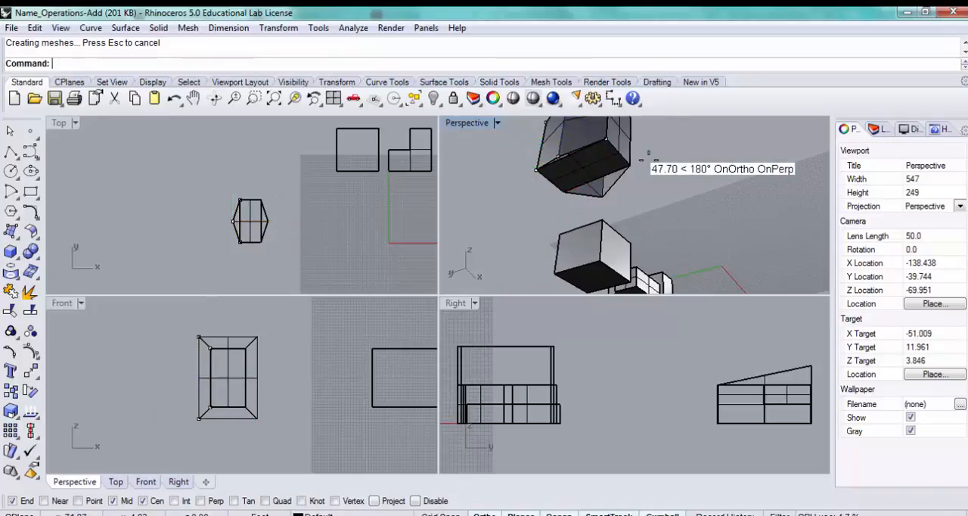
{"action": "scroll", "coordinate": [648, 157], "scroll_direction": "down", "scroll_amount": 3}
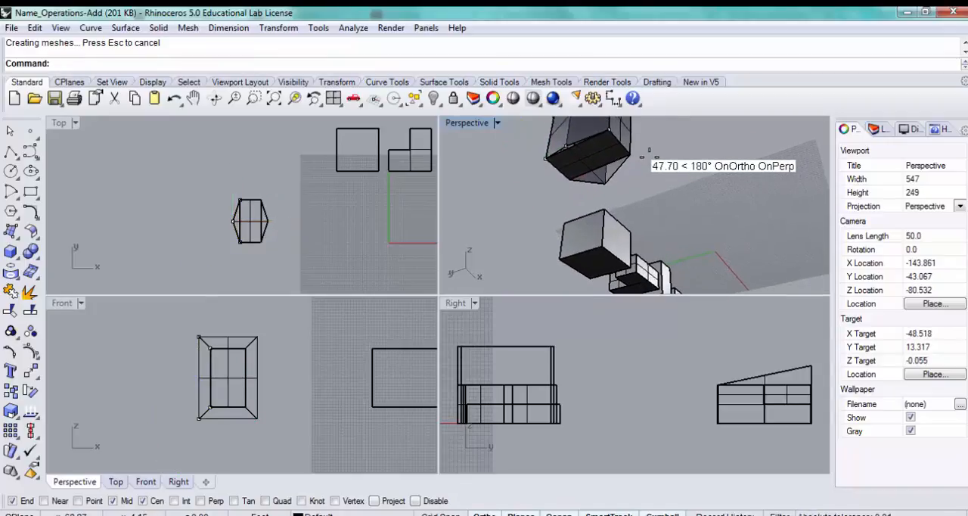
{"action": "right_click_drag", "start_coordinate": [649, 154], "coordinate": [654, 189], "text": "shift"}
{"action": "scroll", "coordinate": [654, 191], "scroll_direction": "up", "scroll_amount": 3}
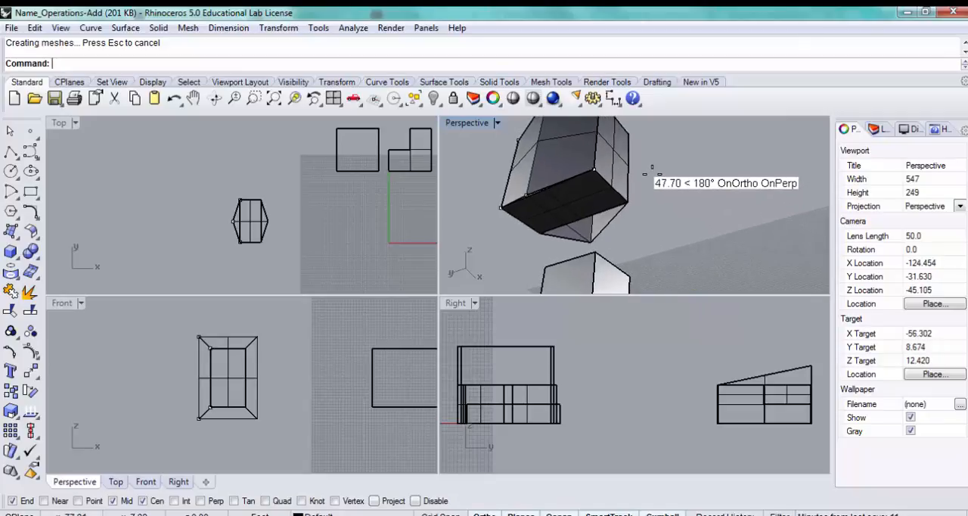
{"action": "key", "text": "Return"}
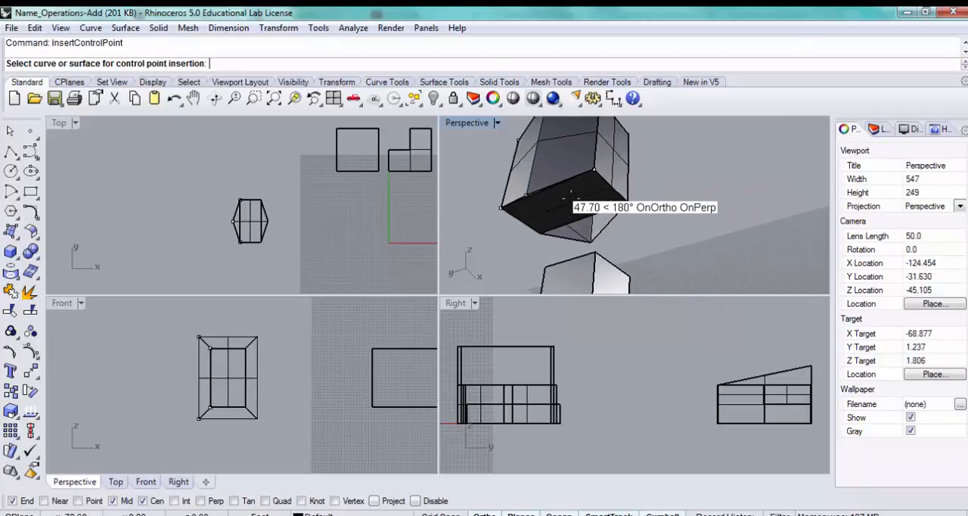
{"action": "left_click", "coordinate": [576, 208]}
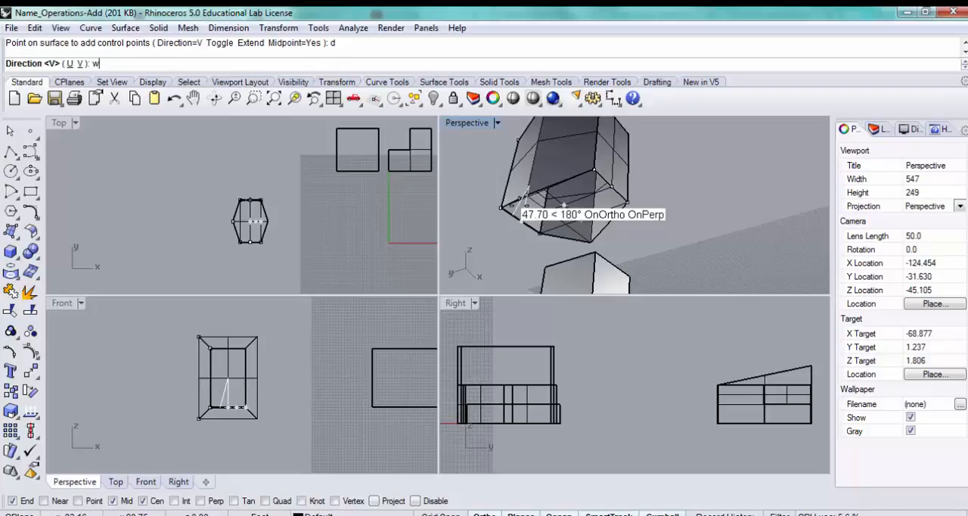
{"action": "key", "text": "Return"}
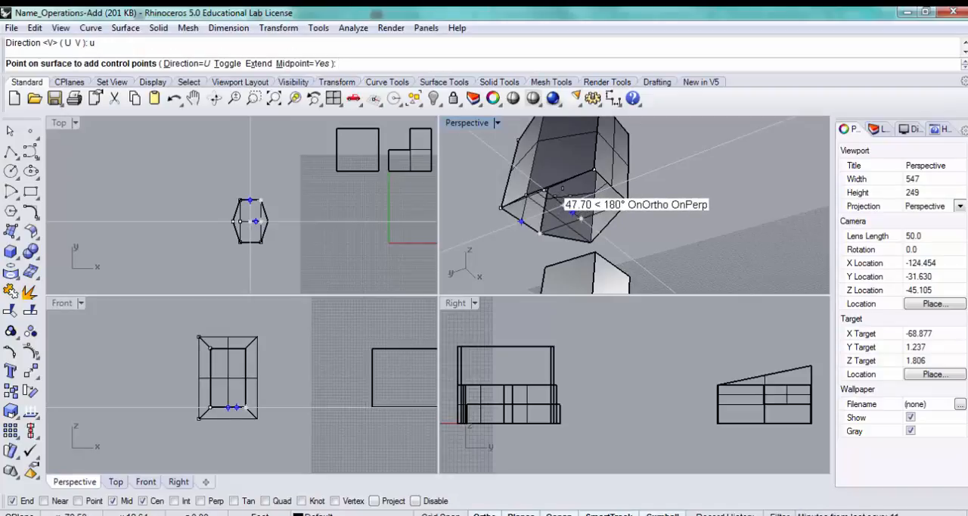
{"action": "left_click", "coordinate": [572, 212]}
{"action": "key", "text": "Return"}
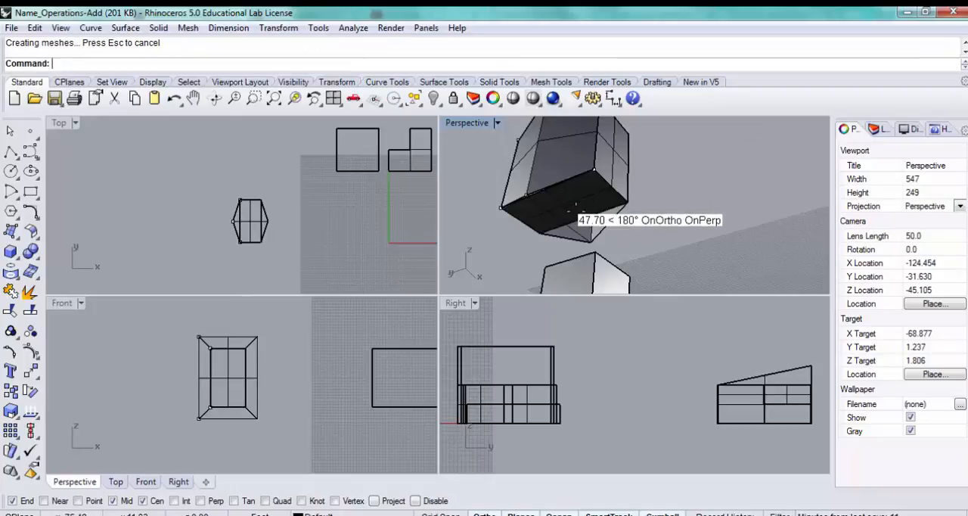
- Turn on the control points of the box's bottom face with PointsOn
{"action": "type", "text": "PointsOn"}
{"action": "key", "text": "Return"}
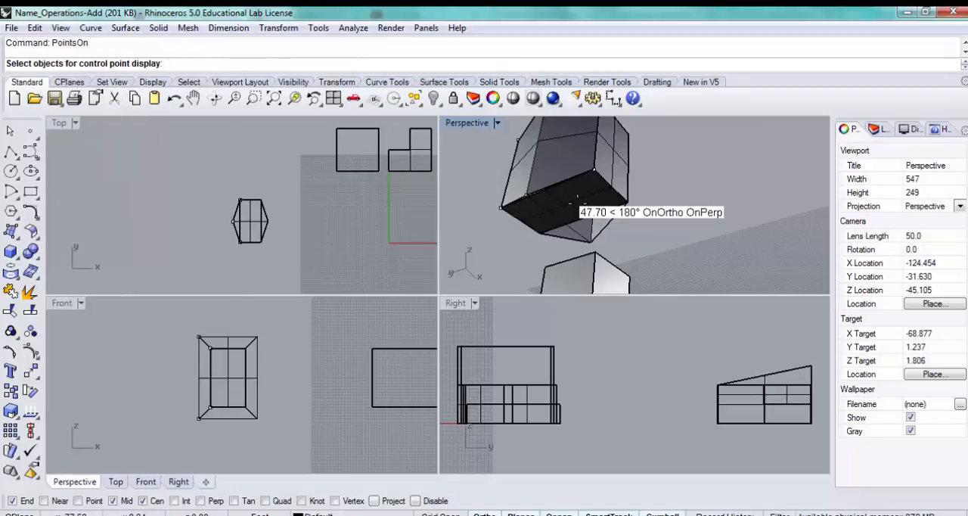
{"action": "left_click", "coordinate": [578, 194]}
{"action": "key", "text": "Return"}
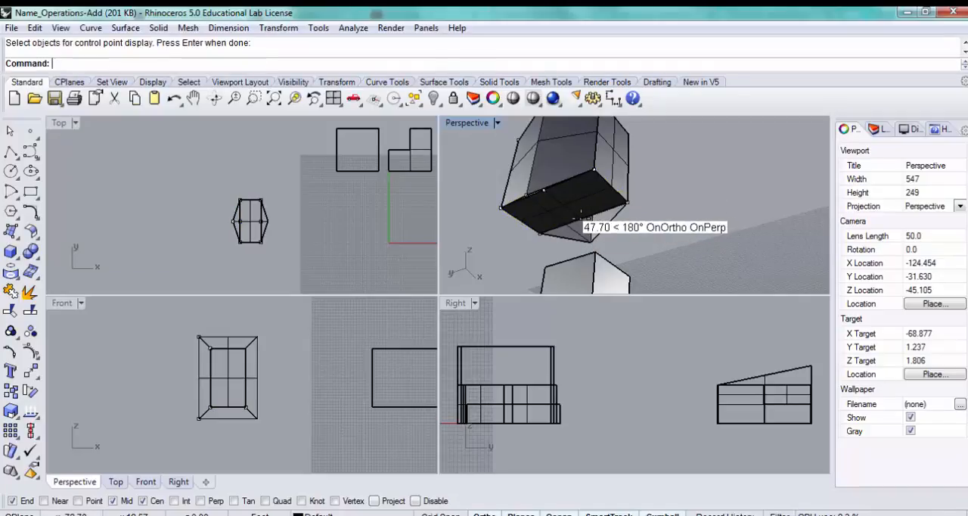
- Move the bottom face's two middle edge control points to the offset rectangle's lower corners and turn the control points off
{"action": "left_click", "coordinate": [580, 217]}
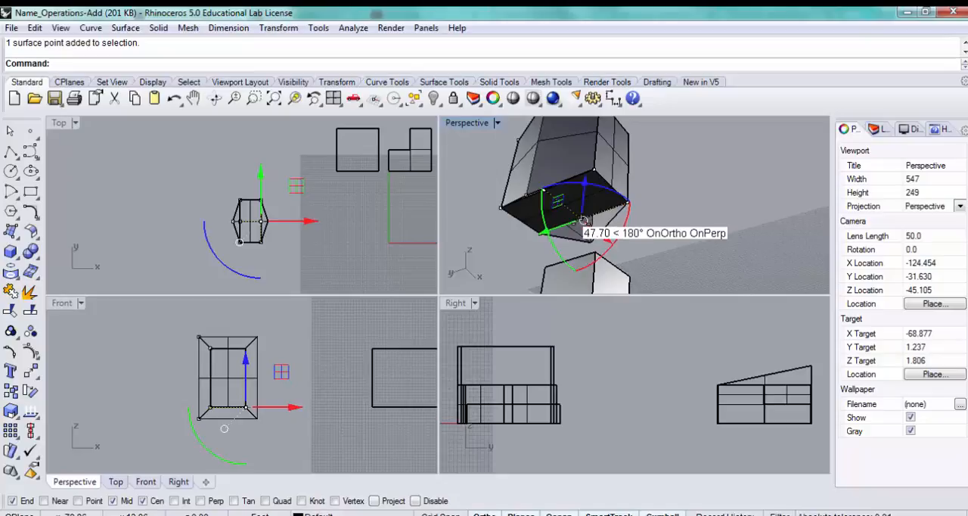
{"action": "left_click_drag", "start_coordinate": [586, 241], "coordinate": [522, 193]}
{"action": "key", "text": "Escape"}
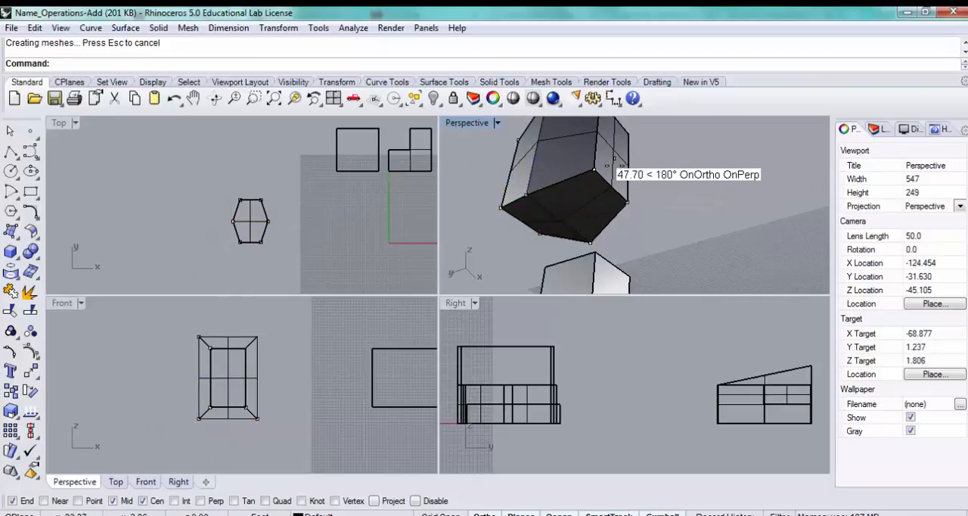
{"action": "right_click_drag", "start_coordinate": [673, 167], "coordinate": [634, 186]}
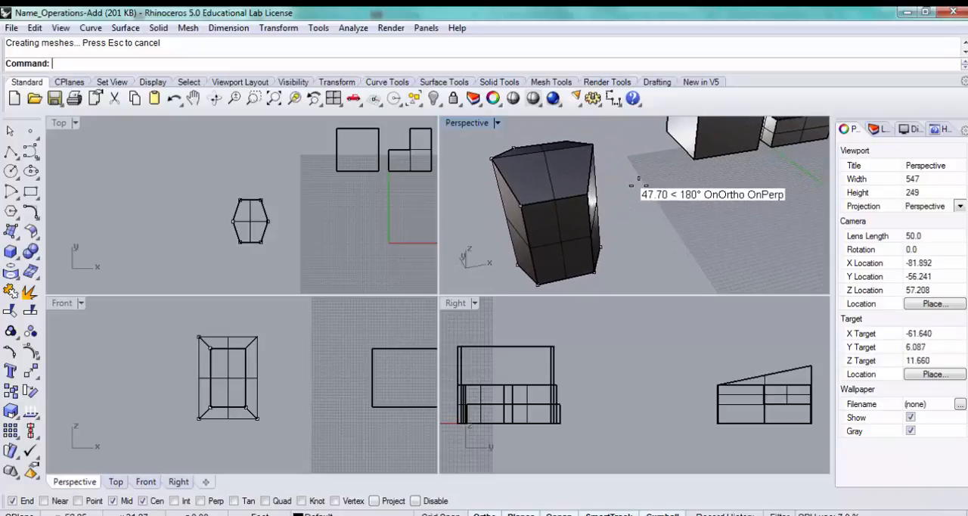
- Join all the surfaces of the reshaped box into one closed polysurface with CreateSolid, and select the resulting solid
{"action": "left_click", "coordinate": [552, 162], "text": "ctrl+shift"}
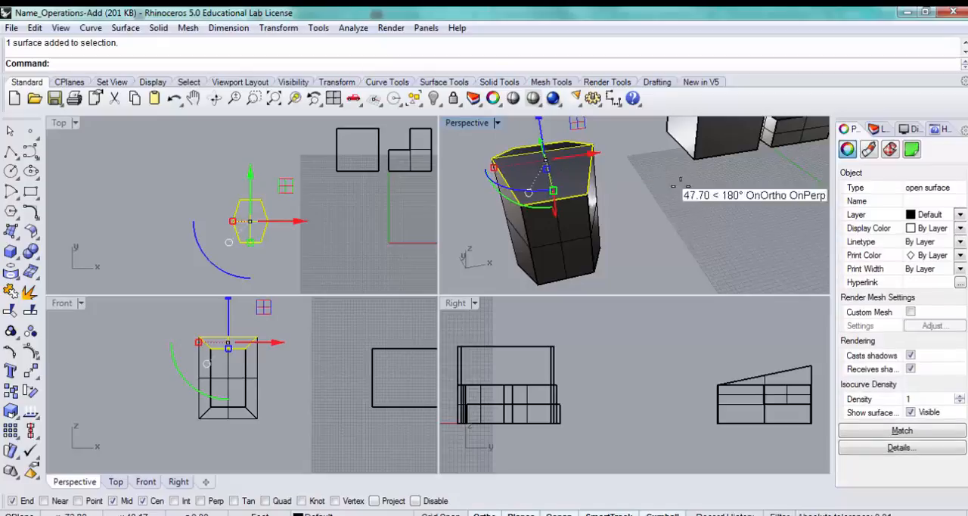
{"action": "left_click", "coordinate": [635, 223]}
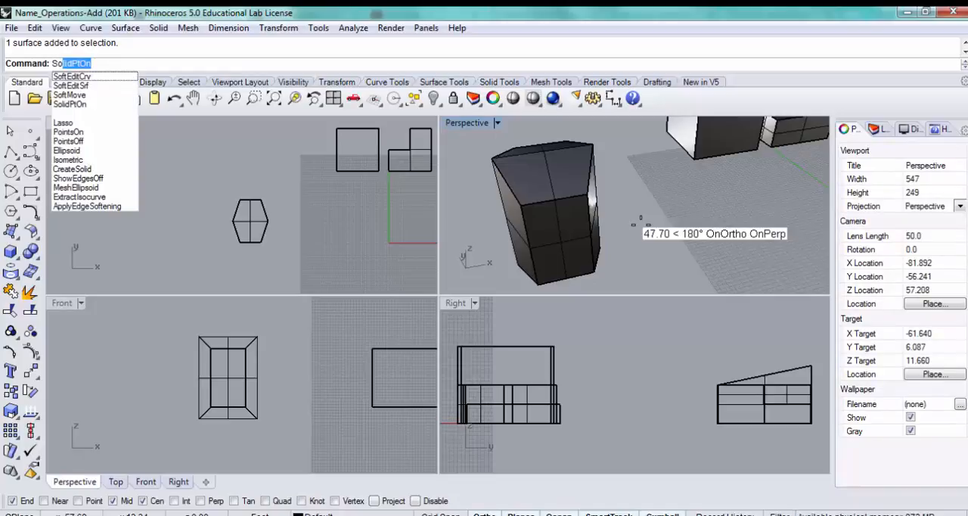
{"action": "type", "text": "lid"}
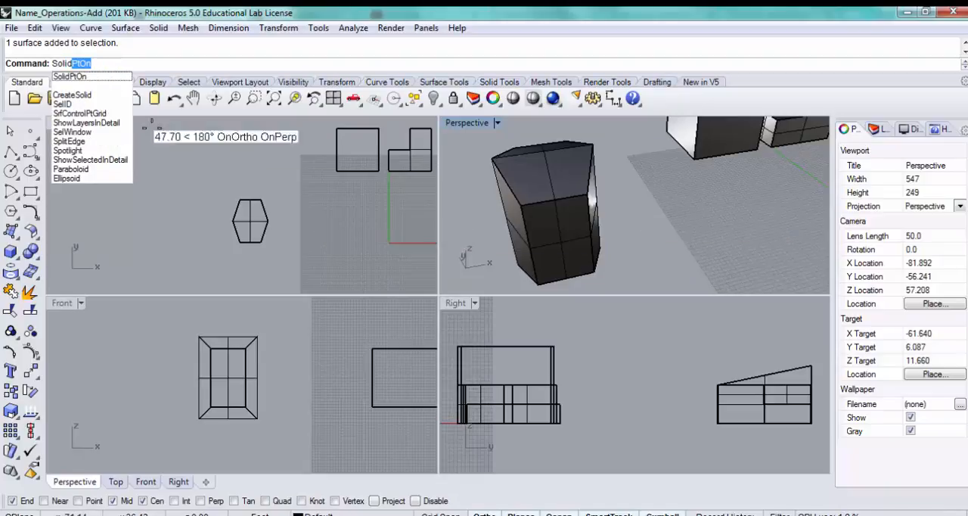
{"action": "left_click", "coordinate": [81, 93]}
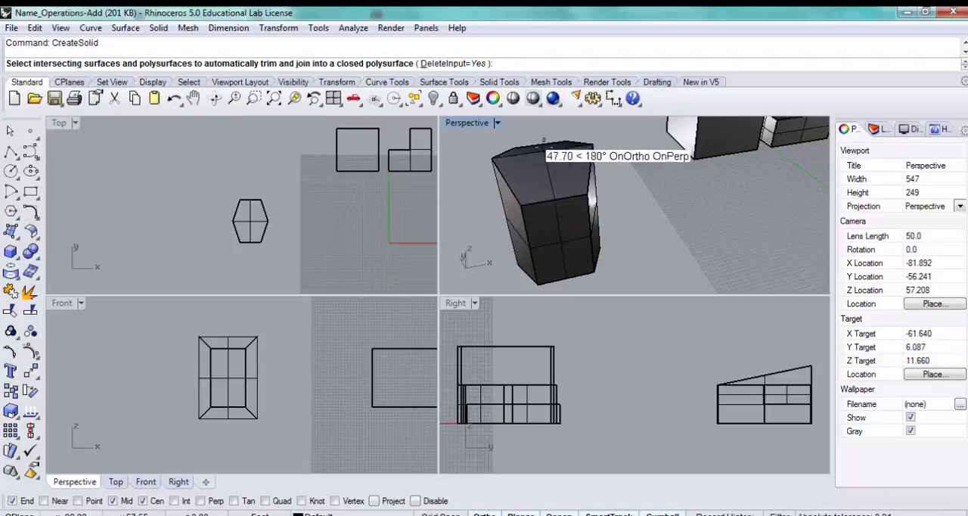
{"action": "left_click_drag", "start_coordinate": [610, 126], "coordinate": [484, 288]}
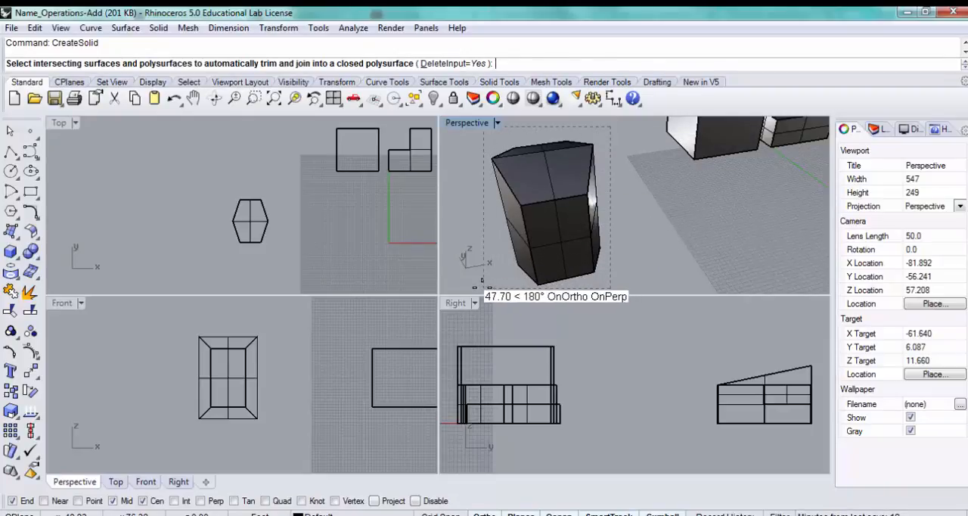
{"action": "key", "text": "Return"}
{"action": "left_click", "coordinate": [549, 214]}
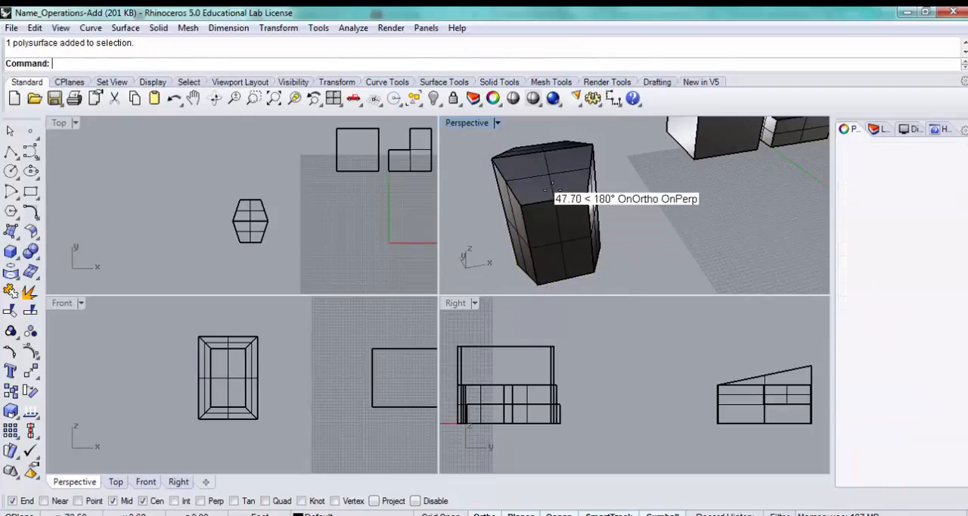